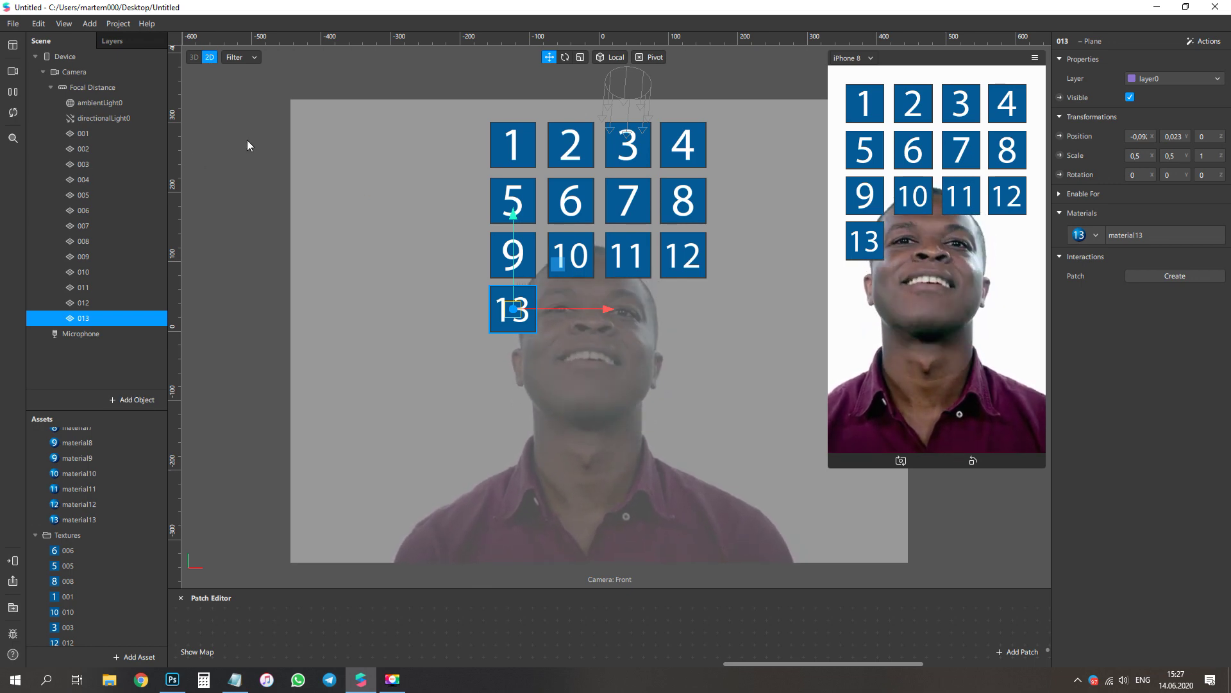
Step: Enlarge the Patch Editor to about half the window, keeping all 13 tiles visible
drag(580, 589, 576, 540)
drag(554, 350, 629, 221)
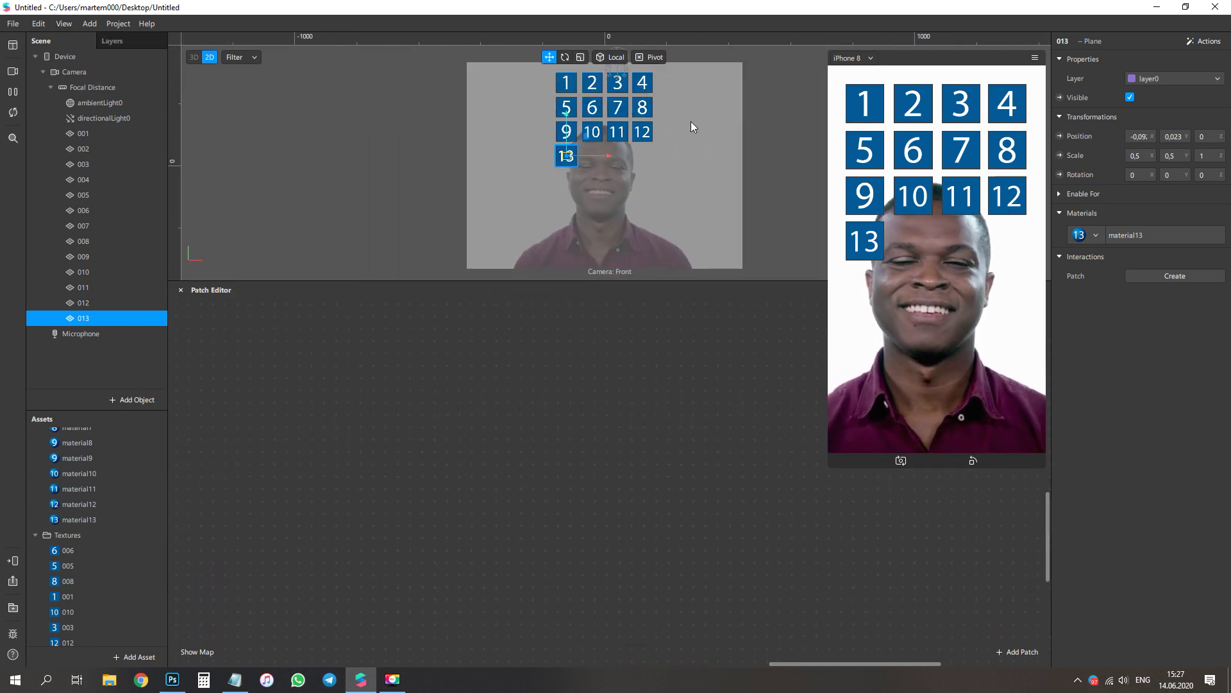
Step: Switch the scene to a 3D angled view and add a Screen Tap patch via the 'scr' search
click(197, 60)
drag(649, 194, 510, 361)
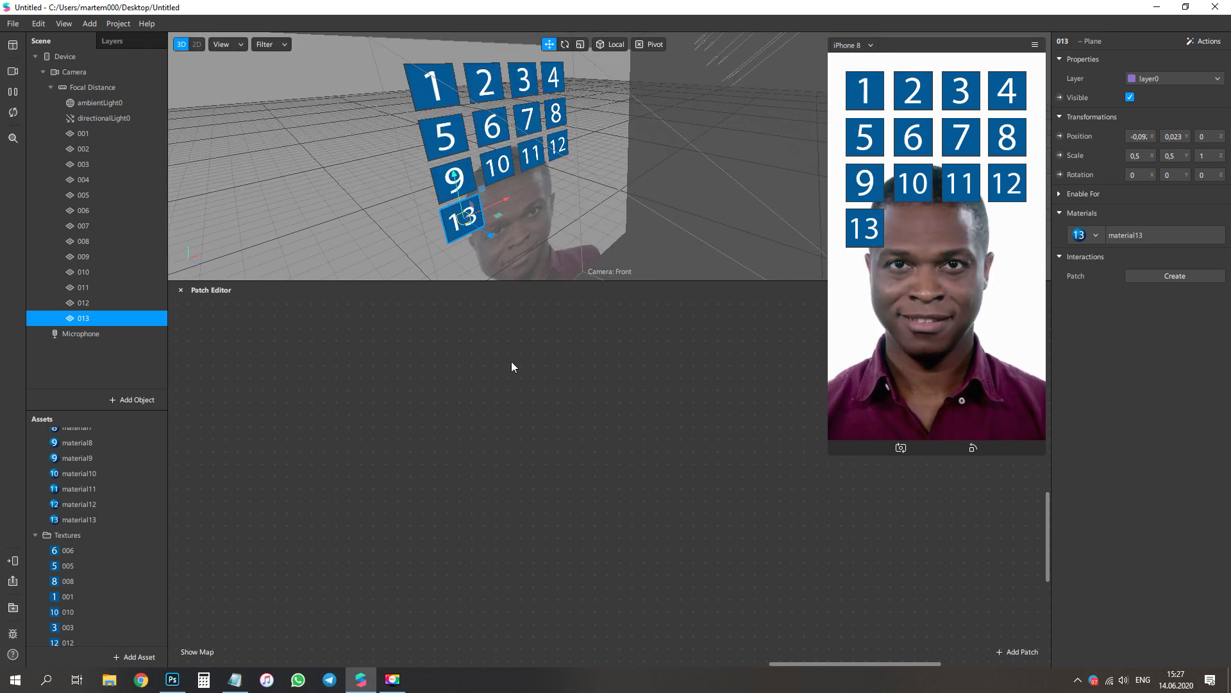
right_click(270, 447)
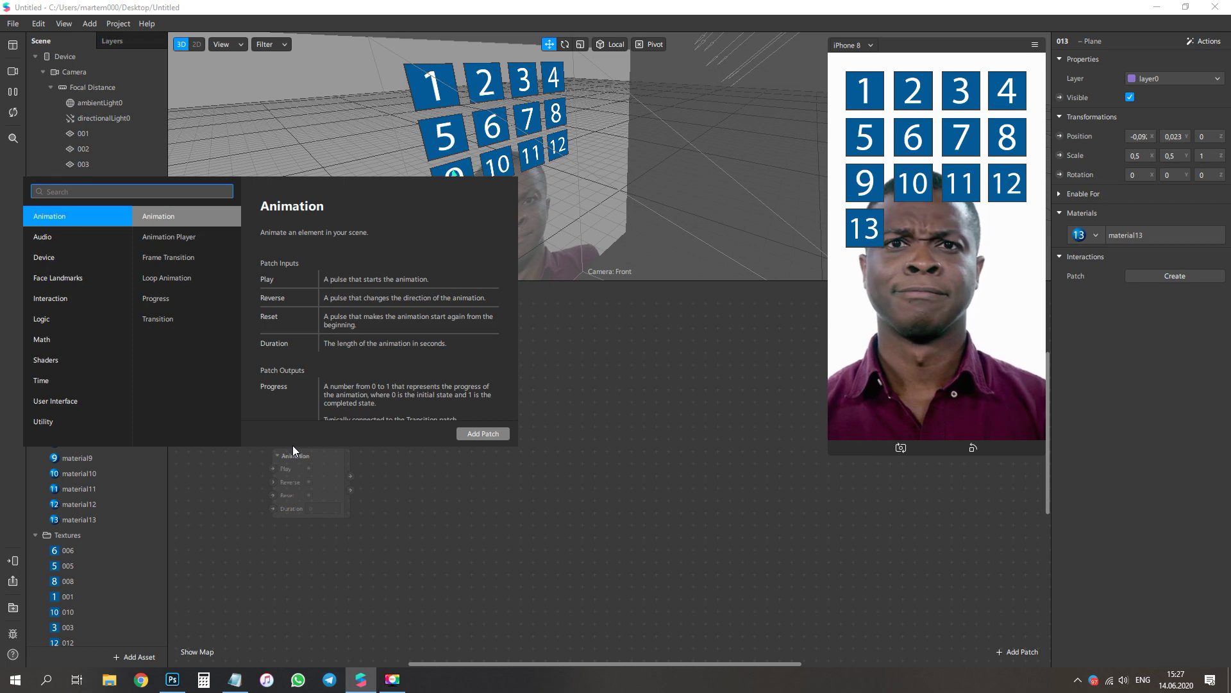
text(scr)
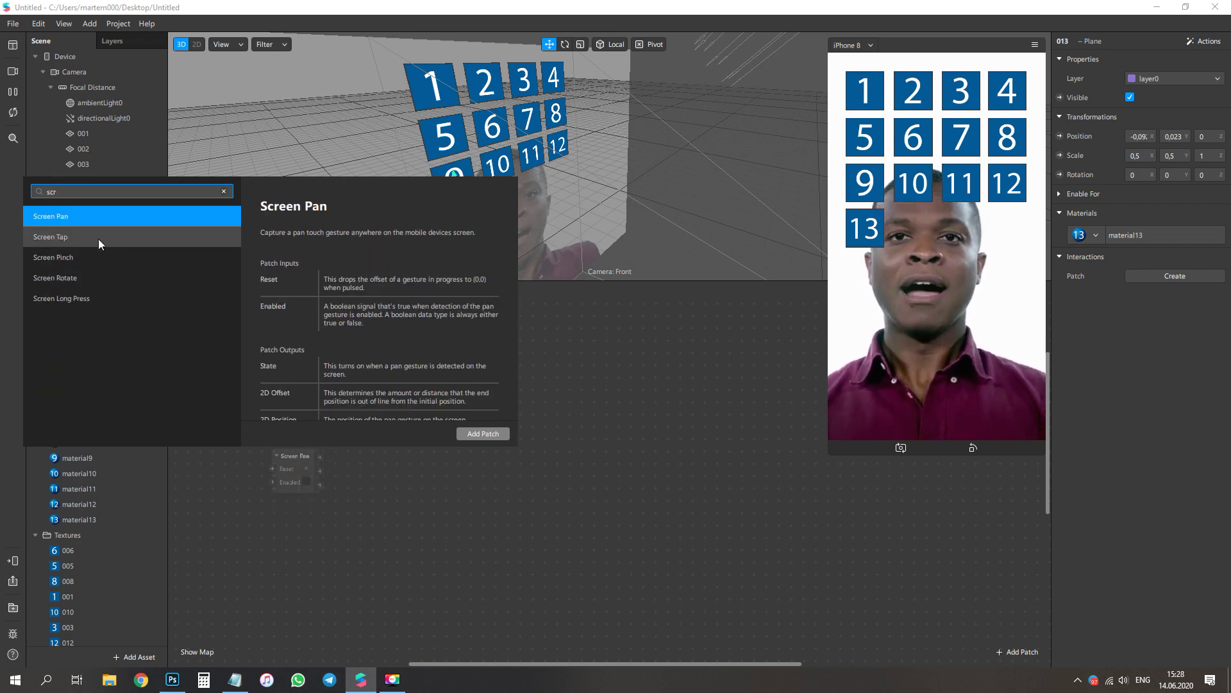
double_click(82, 236)
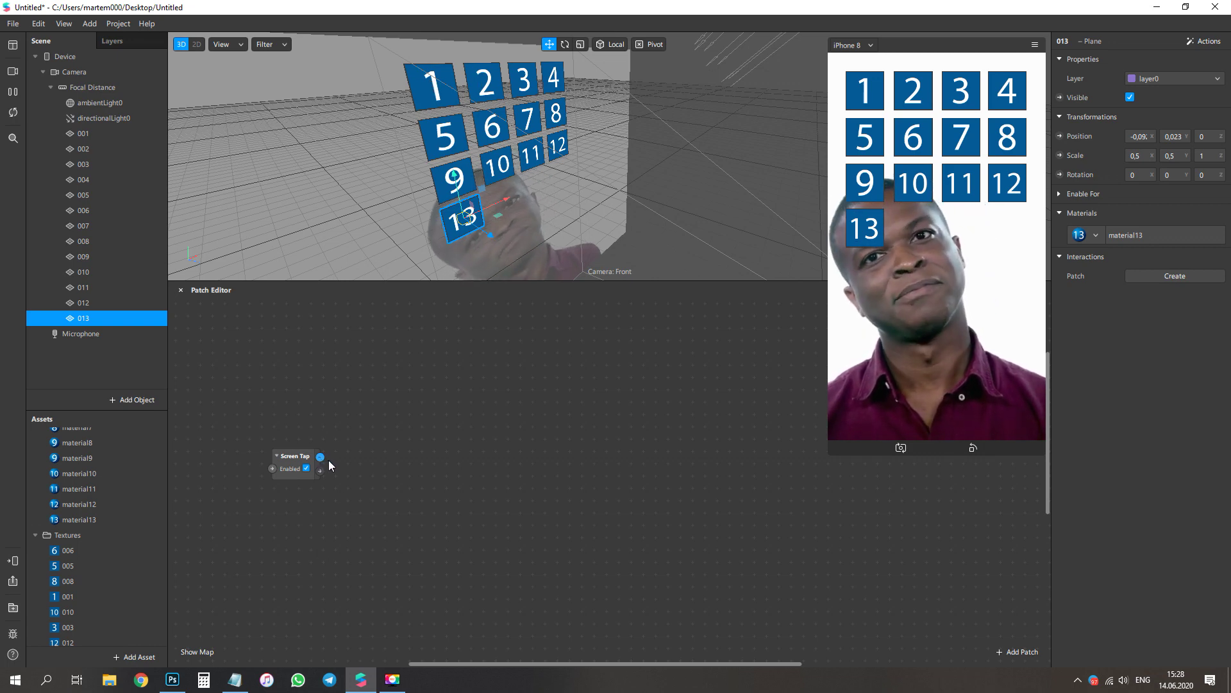
Step: Add a Counter patch wired from Screen Tap's output and move it up-left
drag(320, 457, 399, 458)
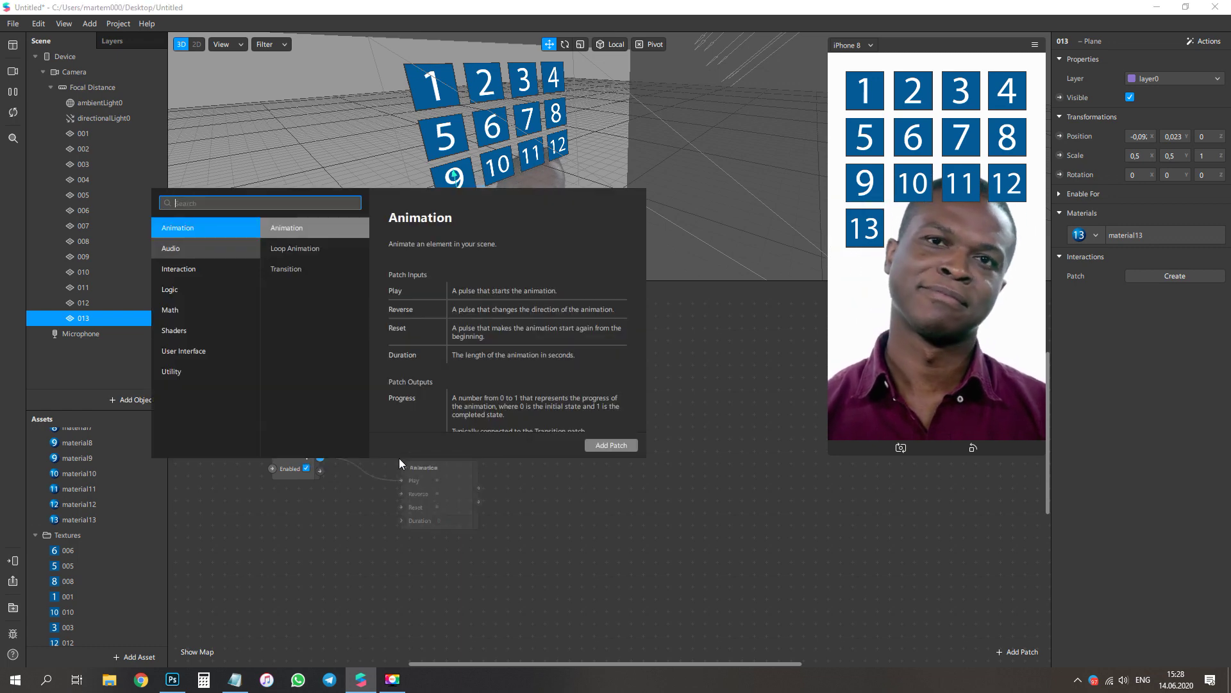
text(coun)
key(Return)
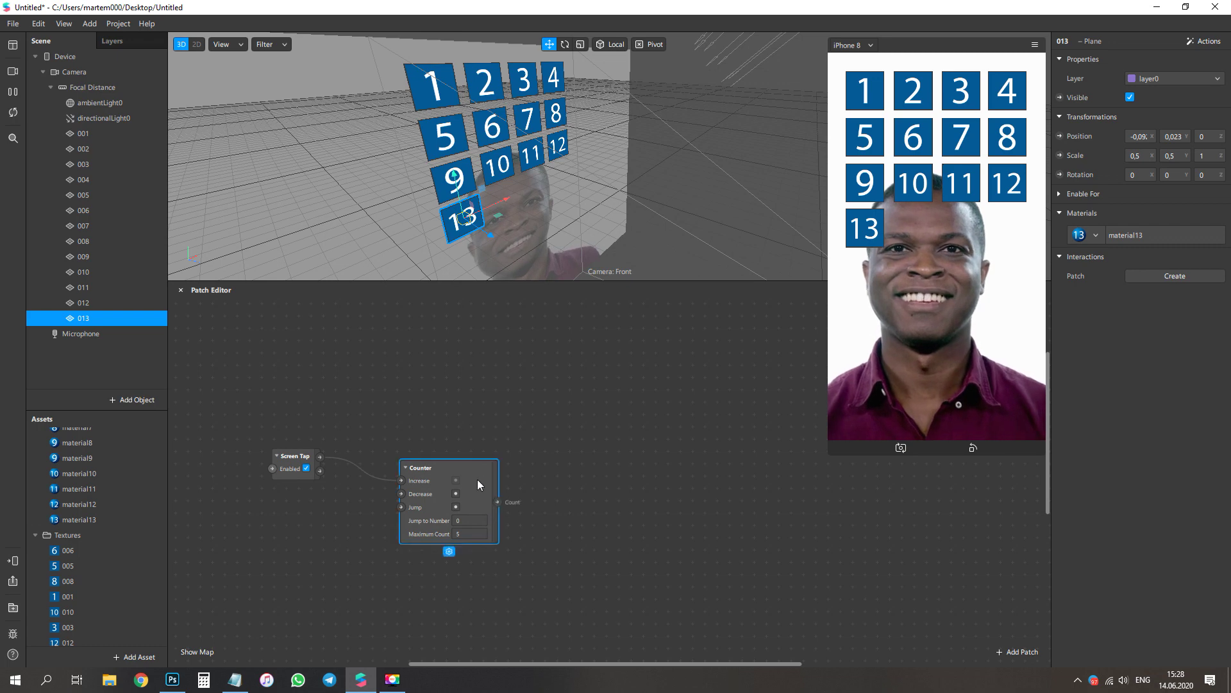
drag(484, 489, 442, 454)
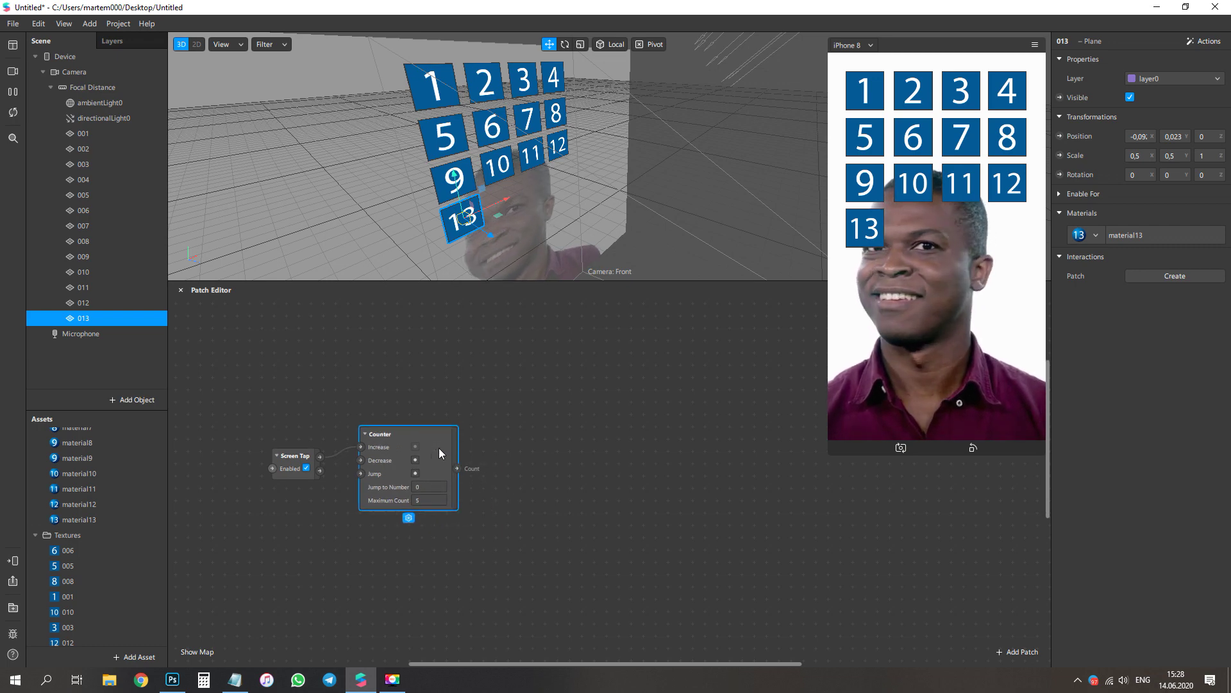
Step: Feed the Counter's count into a new Boolean Option Sender with Value checked
drag(457, 469, 482, 469)
text(opt)
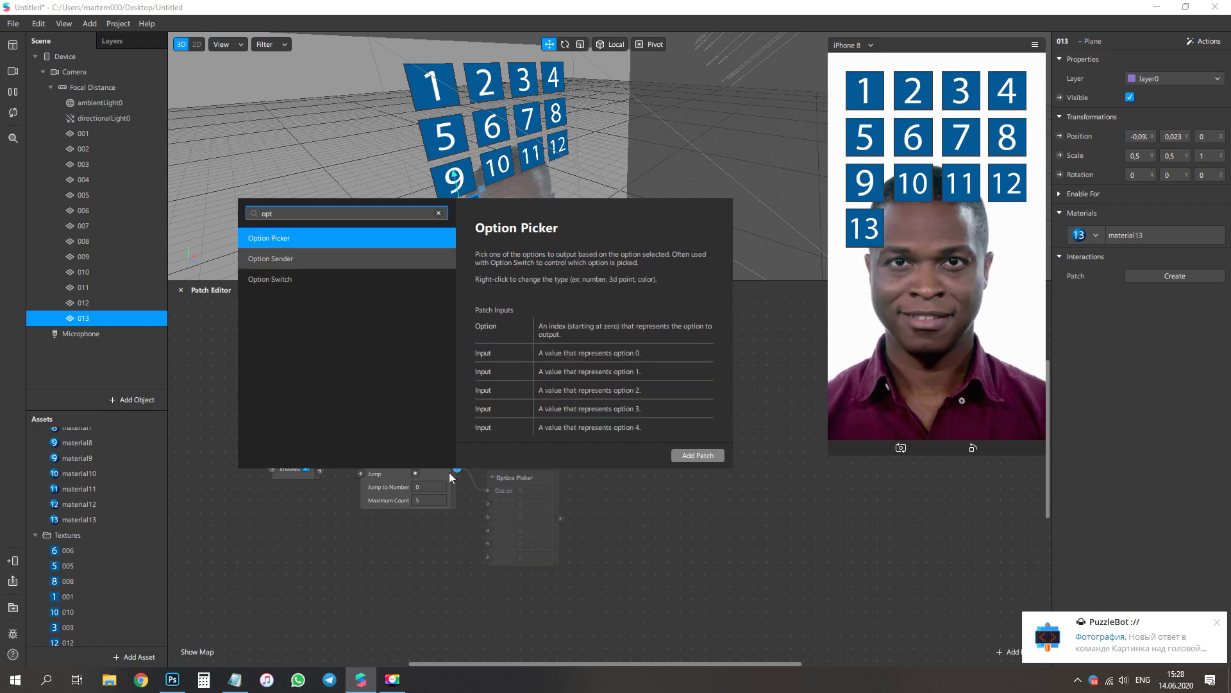
double_click(298, 263)
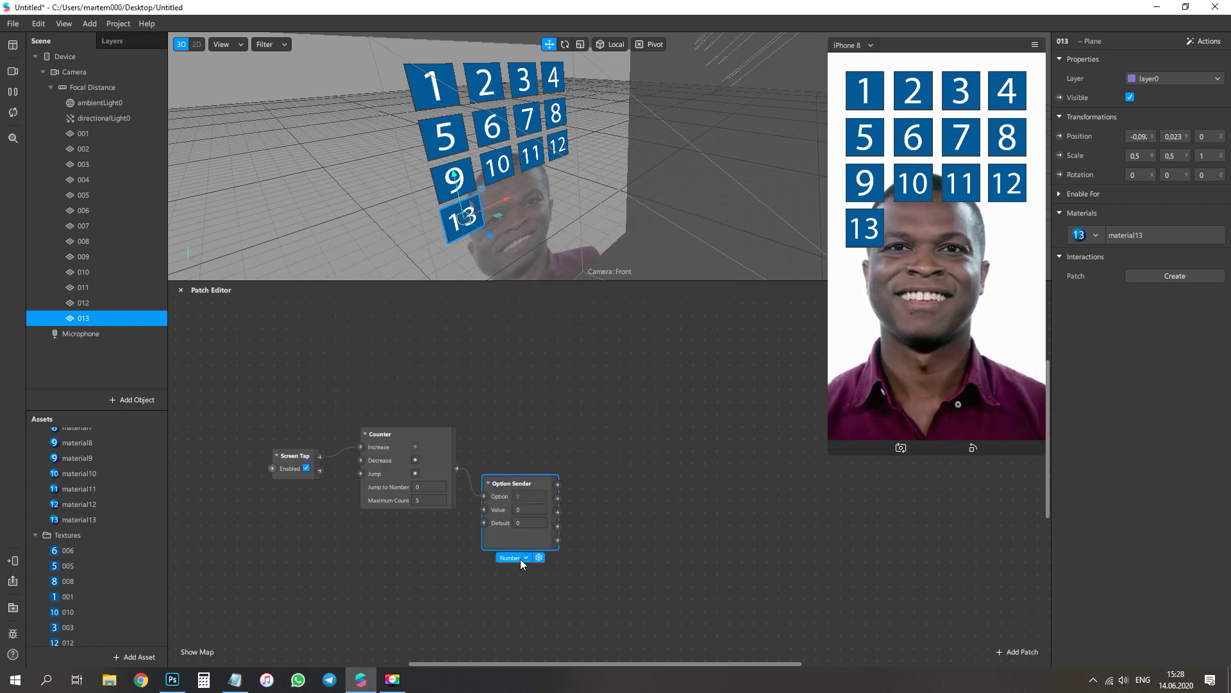
click(521, 557)
click(552, 546)
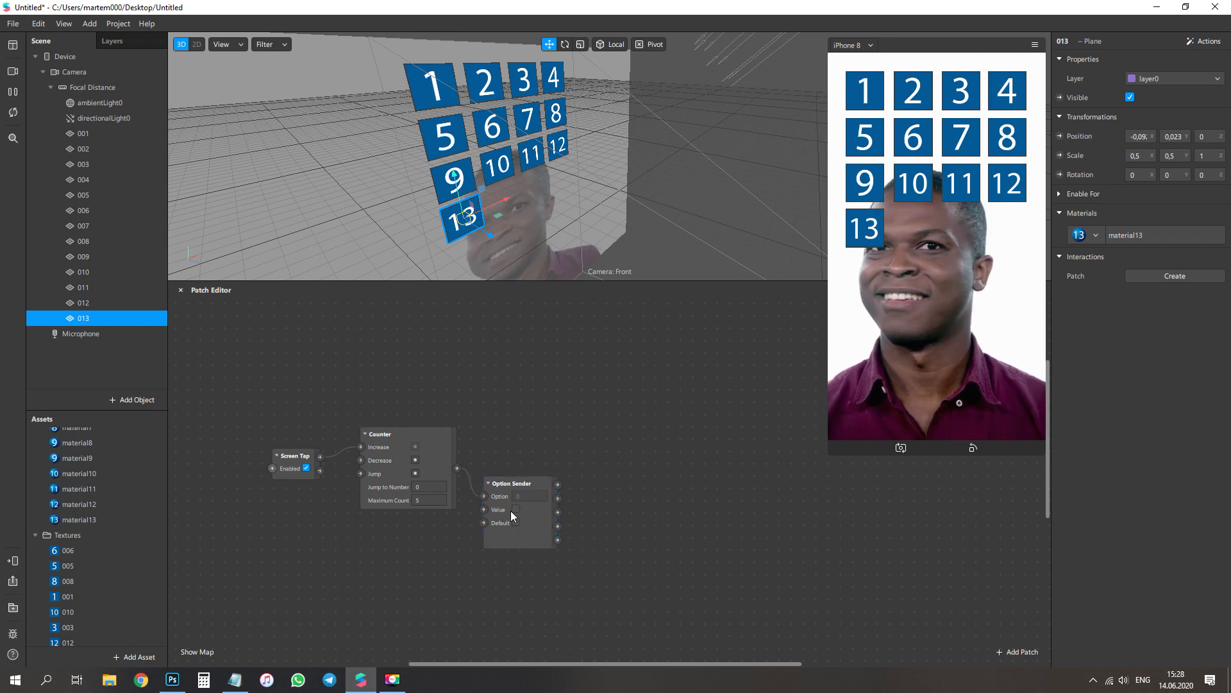
click(516, 509)
drag(531, 482, 541, 418)
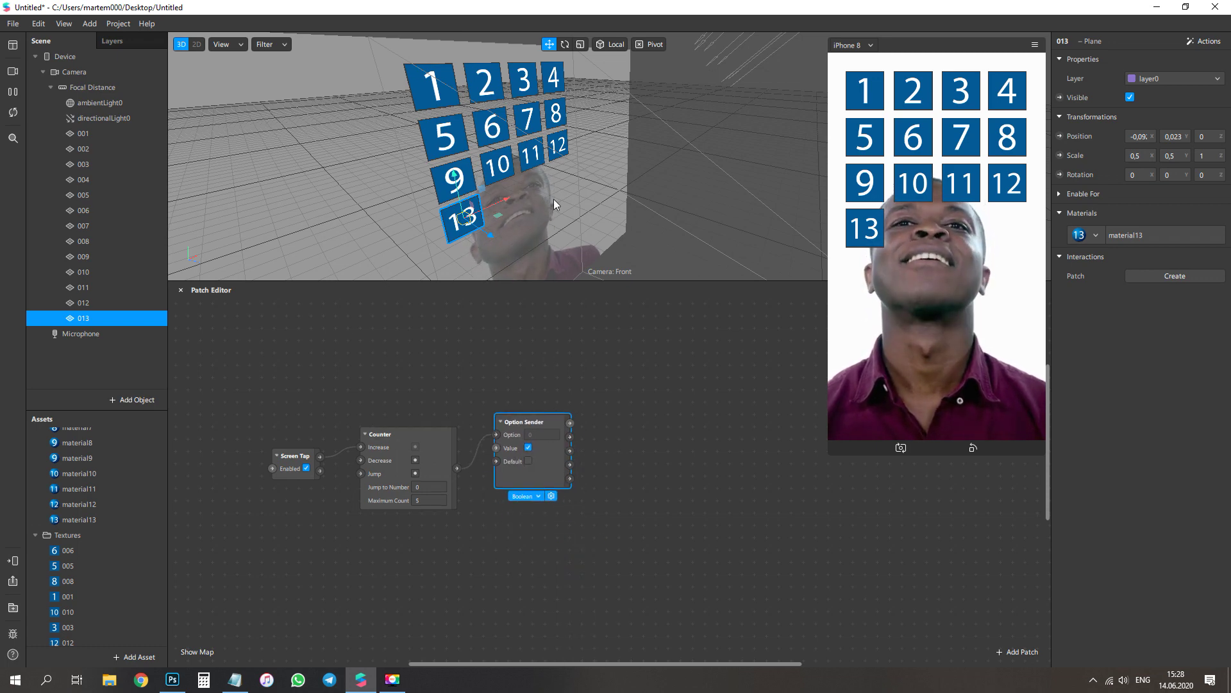
Step: Create Visible patches for planes 001–005 and stack them in a column, 001 on top
click(80, 134)
shift+click(106, 195)
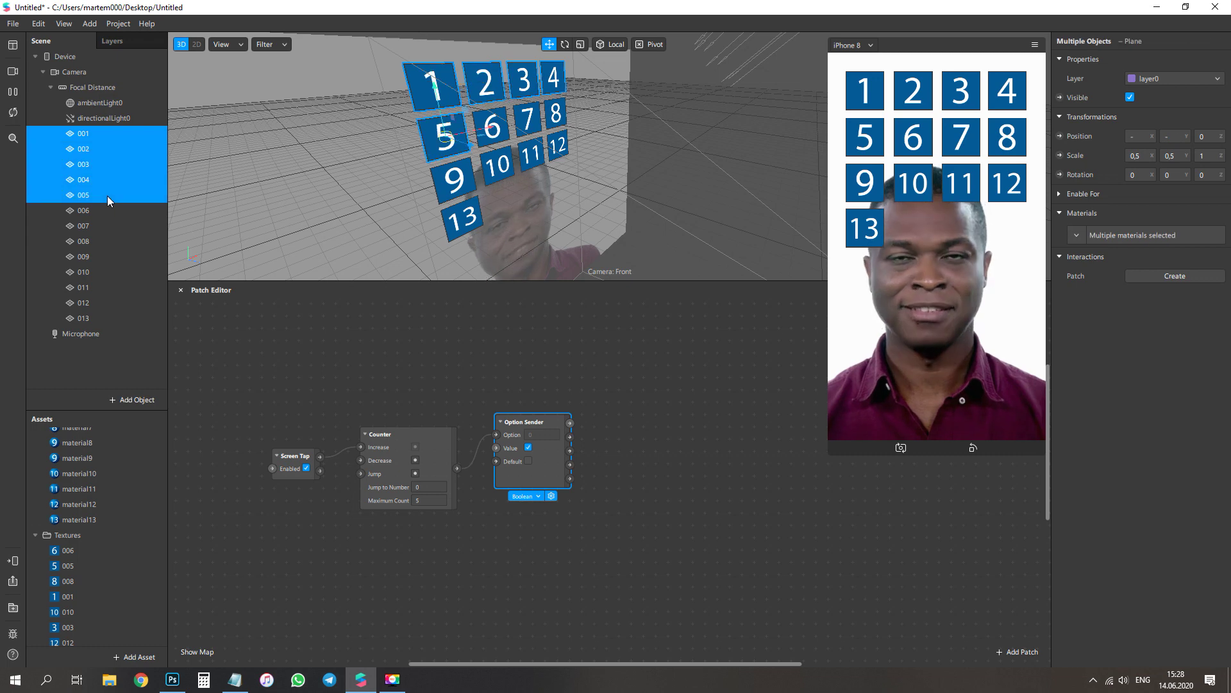
click(1059, 97)
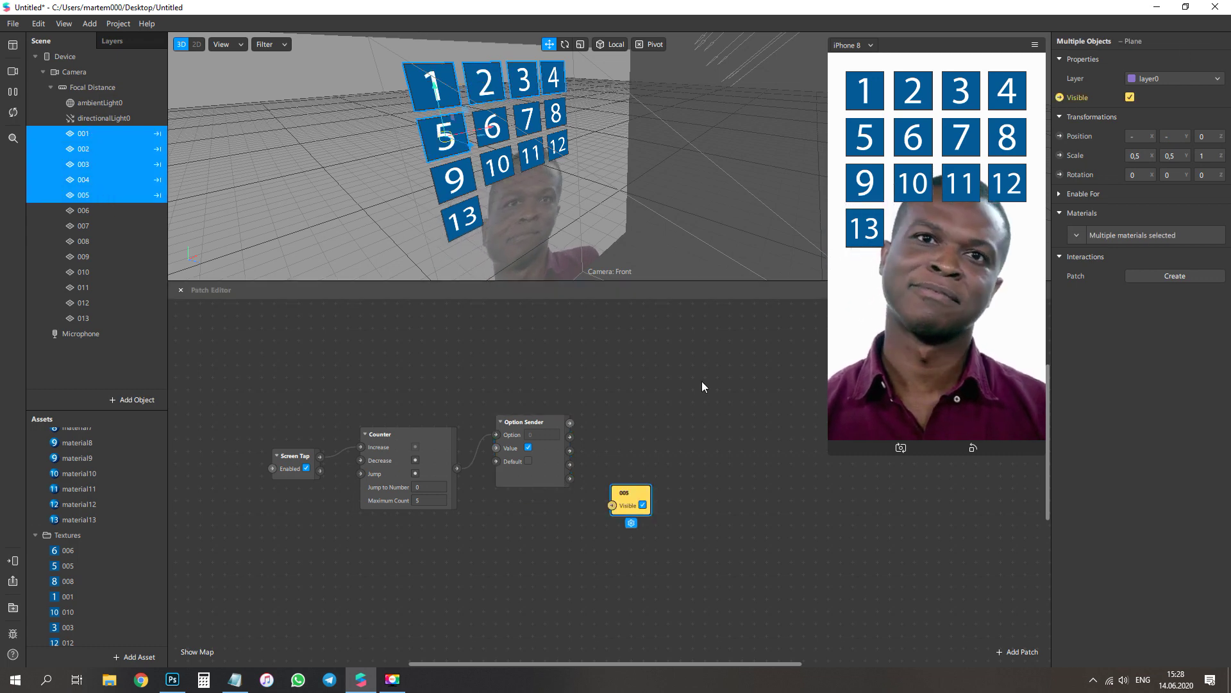
drag(619, 503, 651, 494)
drag(656, 445, 658, 418)
drag(620, 487, 660, 399)
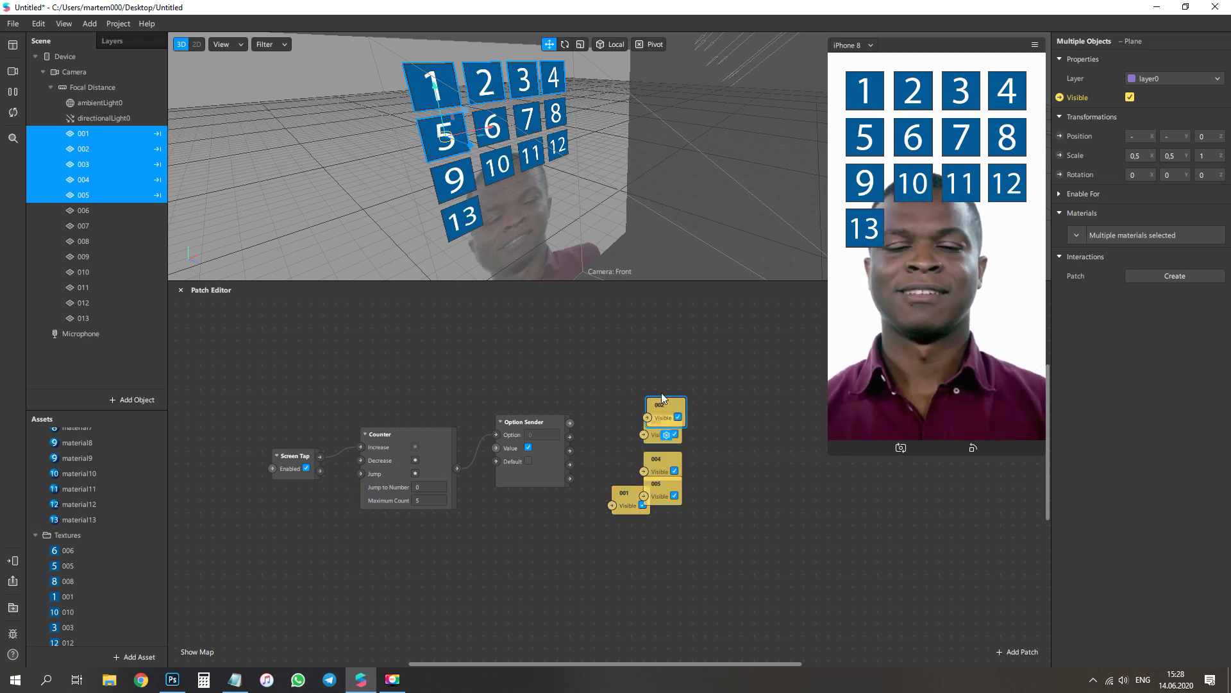
drag(630, 491, 667, 363)
Step: Wire Option Sender outputs 0–4 to the 001–005 Visible patches and save the project
drag(569, 423, 644, 385)
drag(569, 438, 644, 409)
drag(570, 451, 648, 436)
click(572, 461)
drag(570, 451, 644, 435)
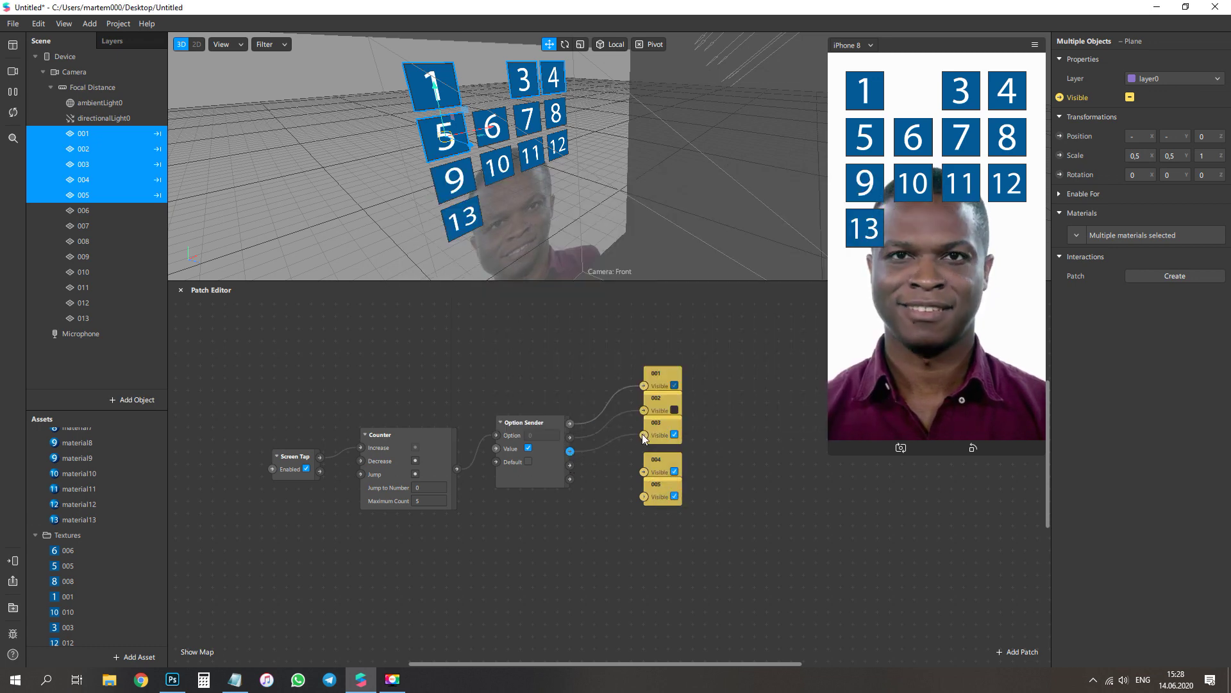
drag(569, 465, 644, 472)
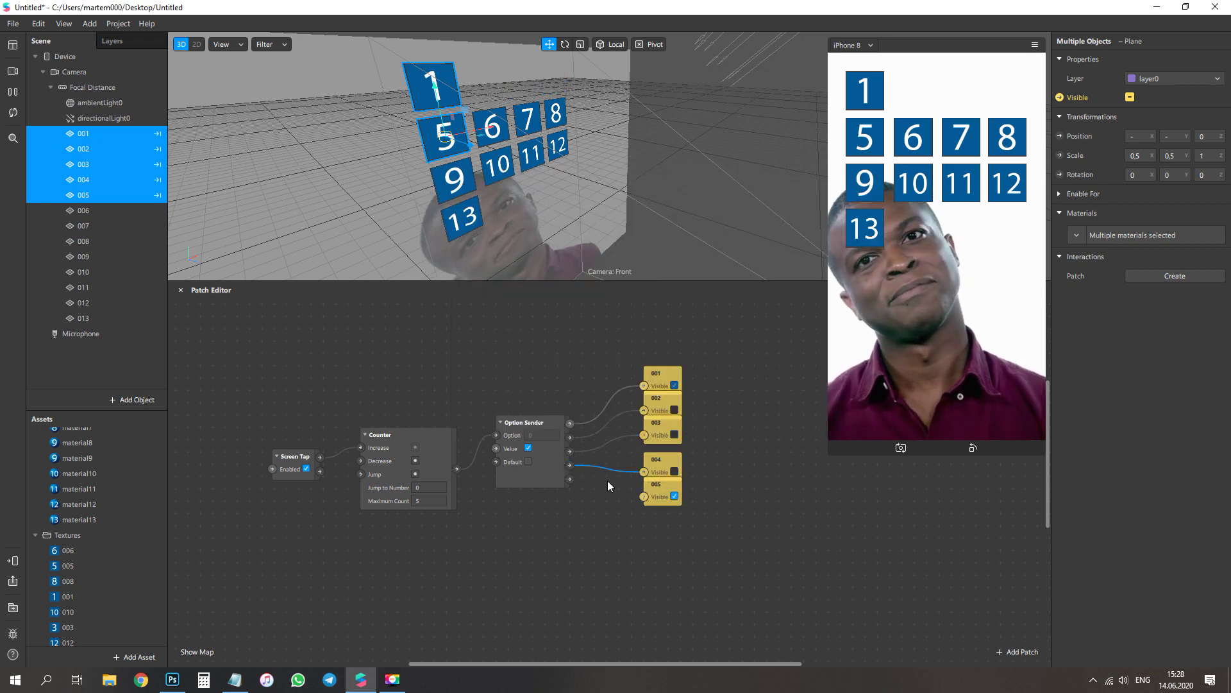
drag(570, 479, 644, 496)
key(ctrl+s)
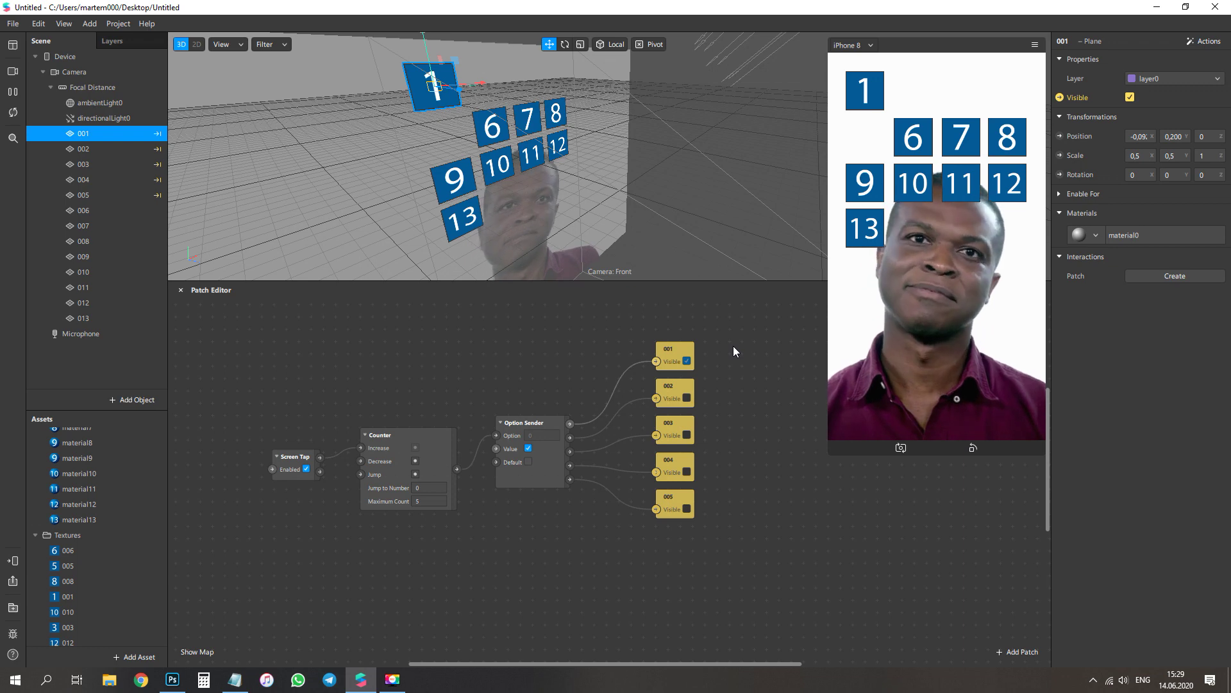
Step: Turn on Simulate Touch and tap the preview to cycle tiles 1 through 5 back to 1
click(1037, 46)
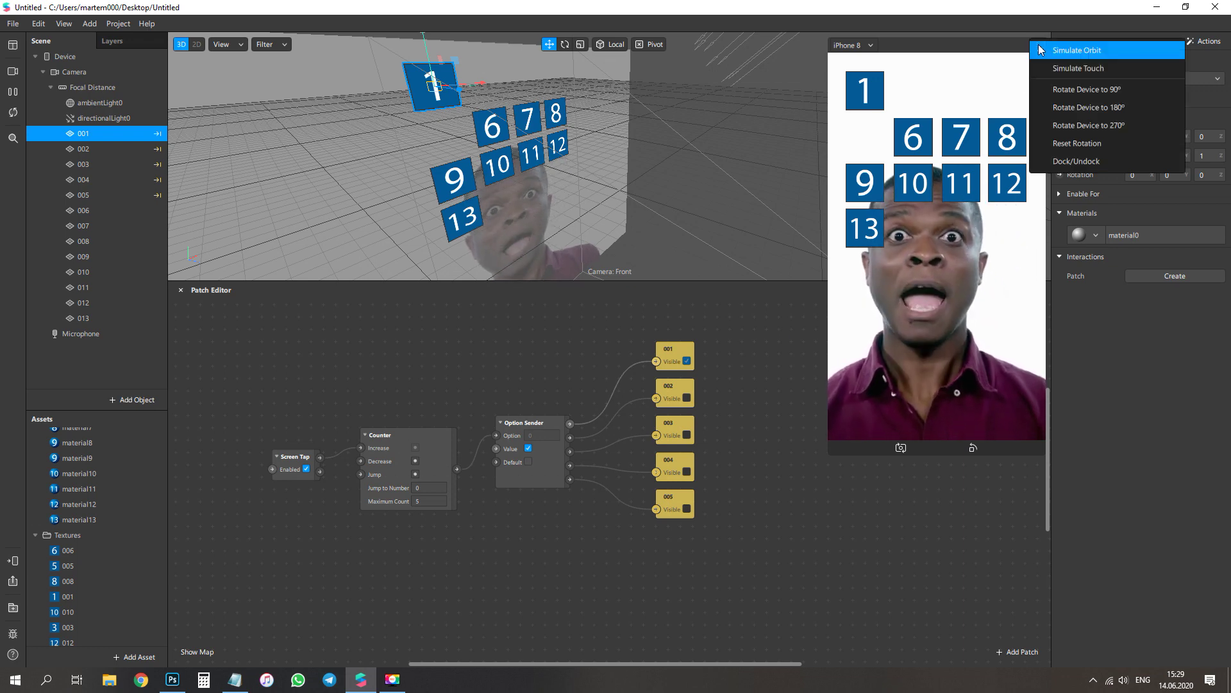
click(1091, 69)
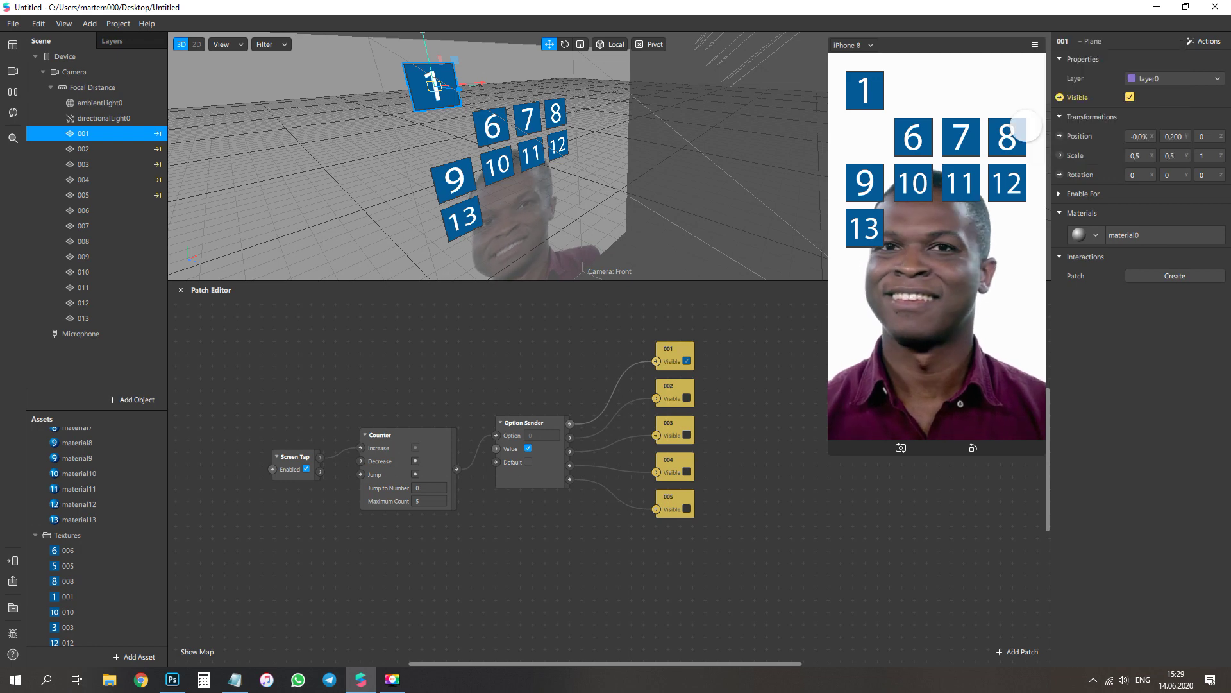
click(959, 282)
click(958, 281)
click(958, 282)
click(957, 282)
click(957, 283)
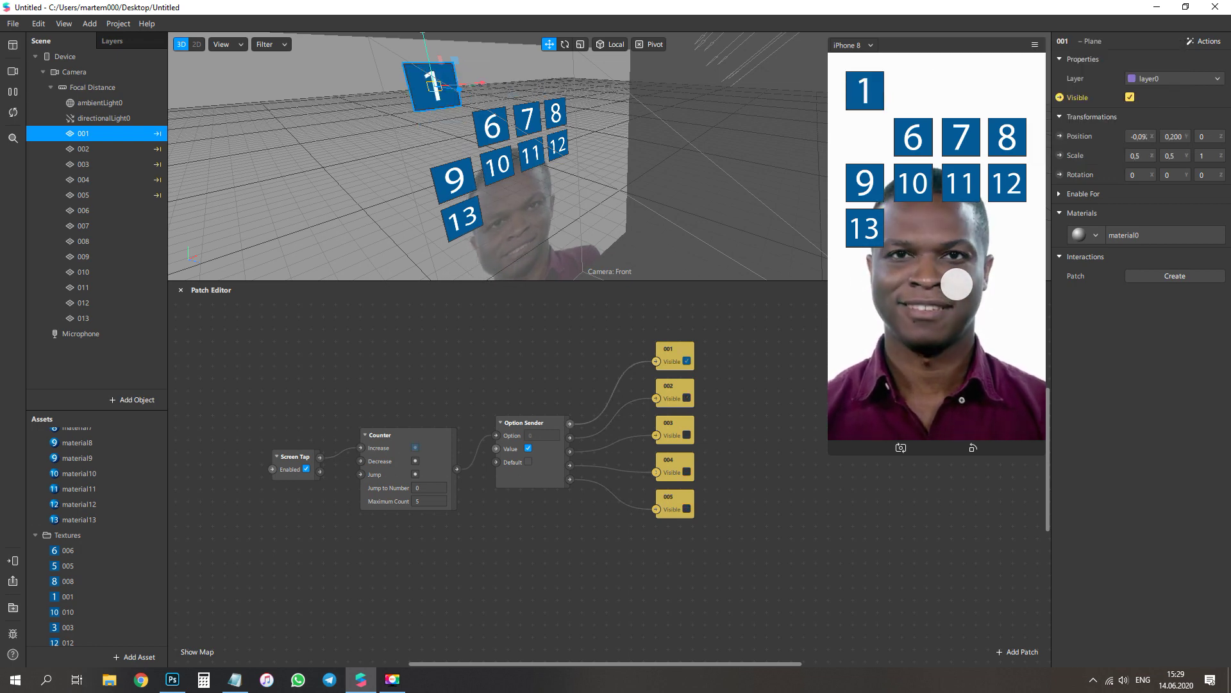
click(957, 283)
click(957, 283)
click(957, 284)
click(957, 283)
click(957, 284)
click(957, 284)
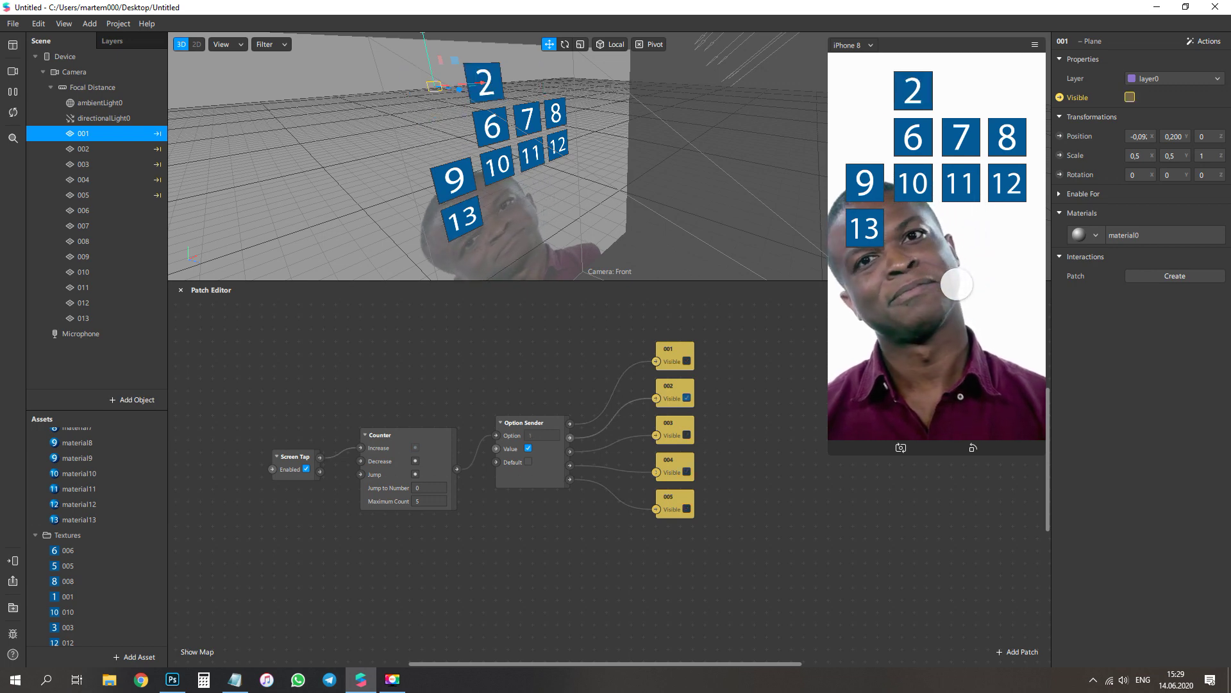
click(957, 283)
click(957, 283)
click(957, 283)
click(957, 283)
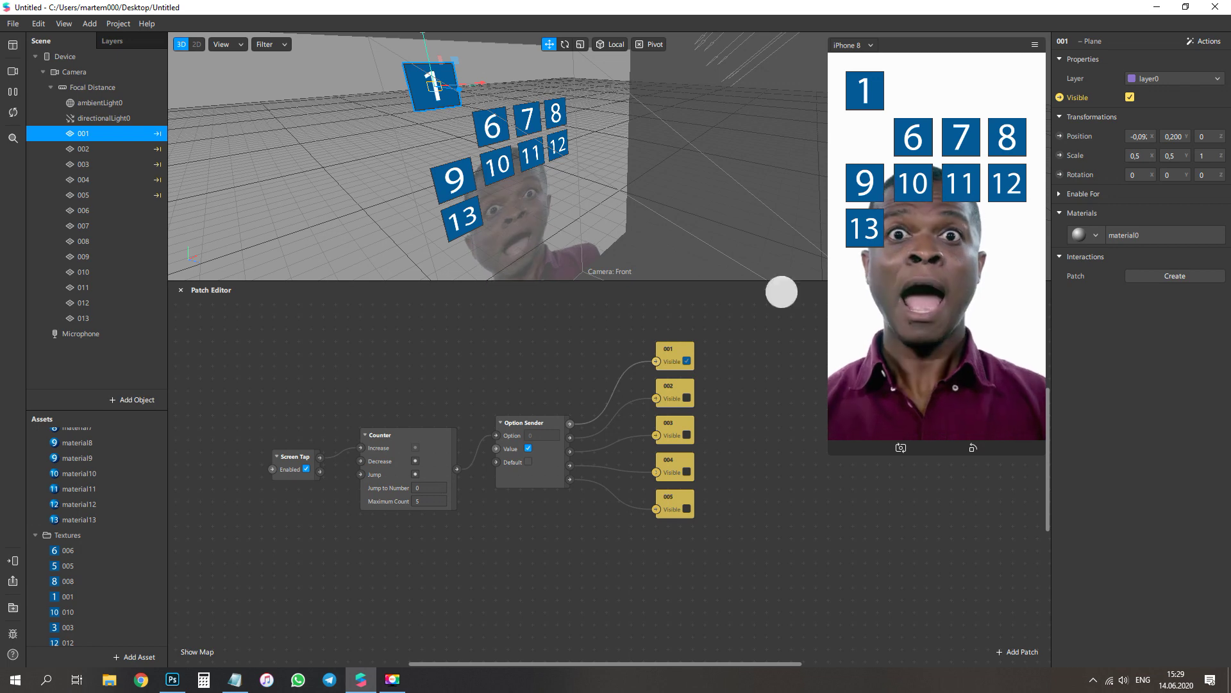
scroll(563, 468, down, 2)
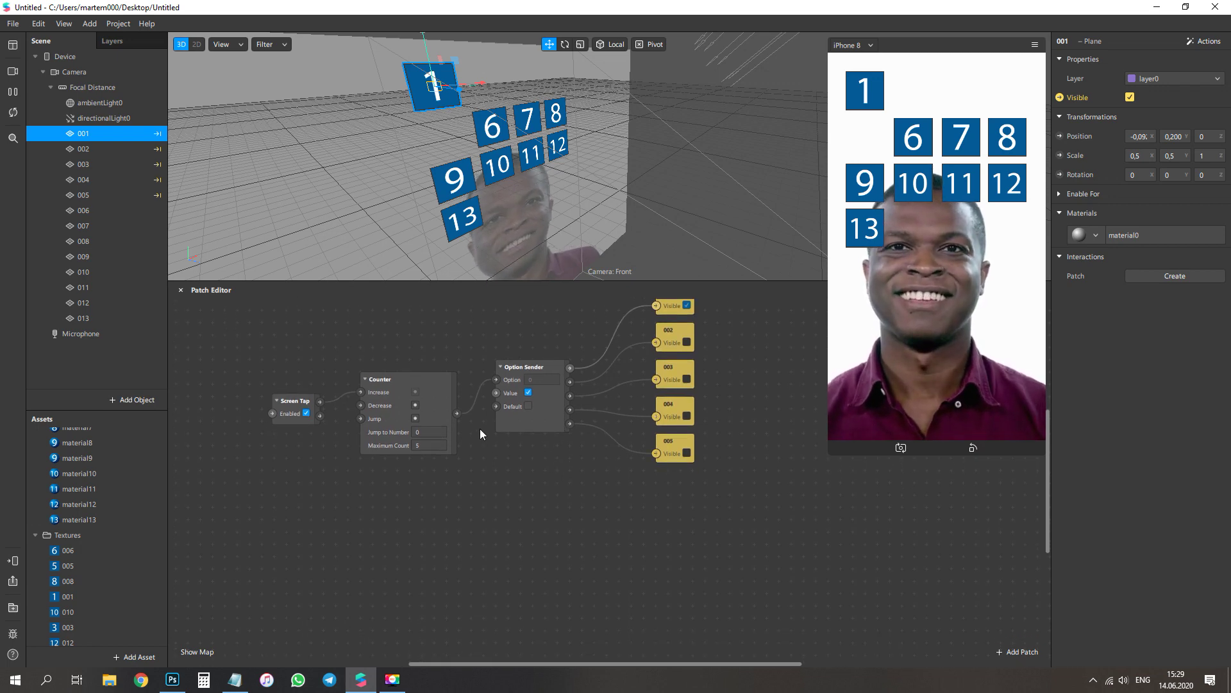
Step: Add a Subtract patch fed by the Counter's count, with 5 as its second input
drag(454, 414, 472, 502)
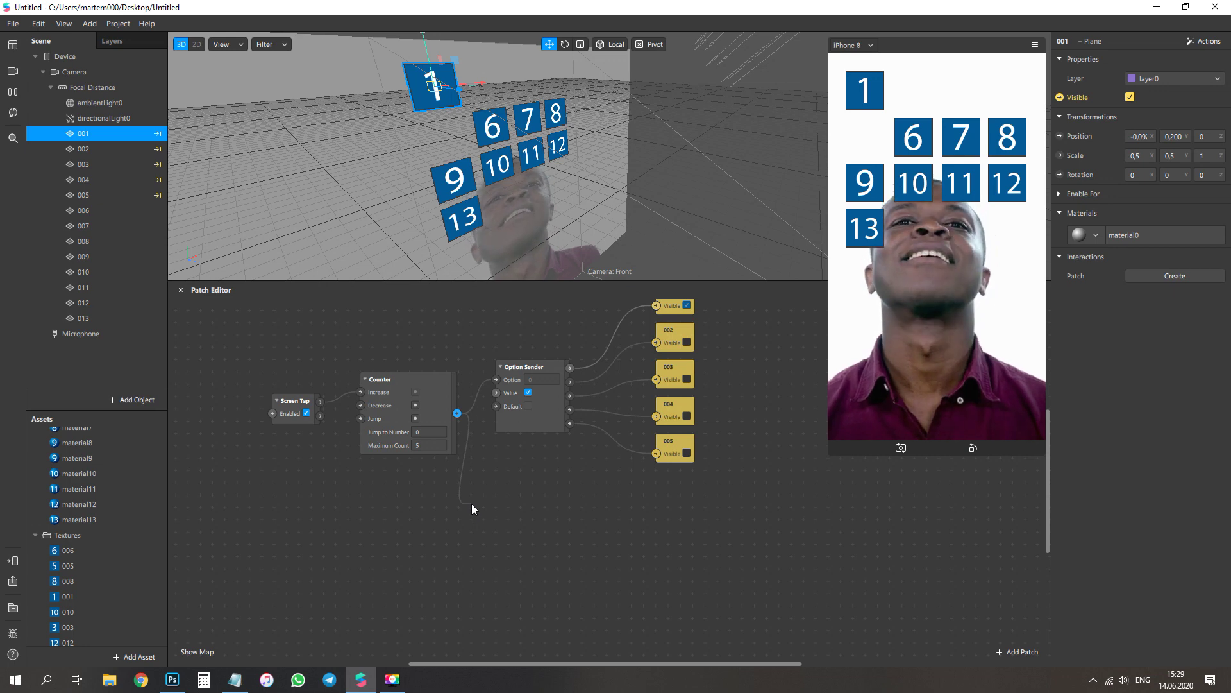
drag(472, 503, 471, 503)
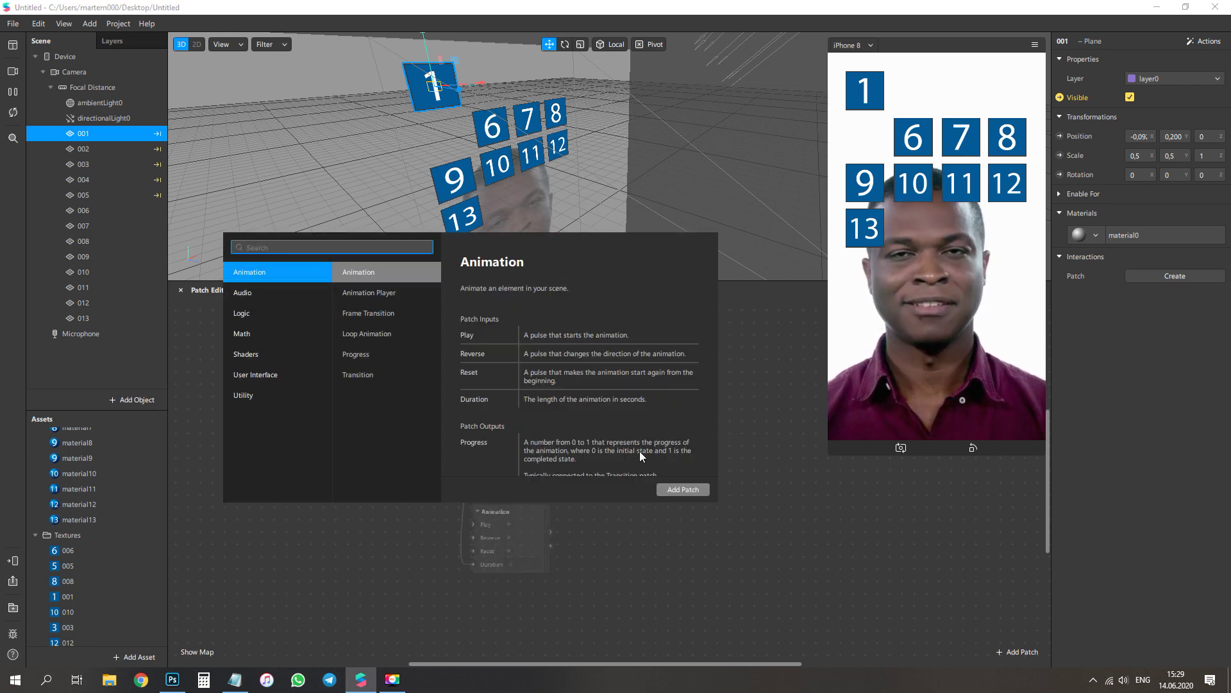
text(sub)
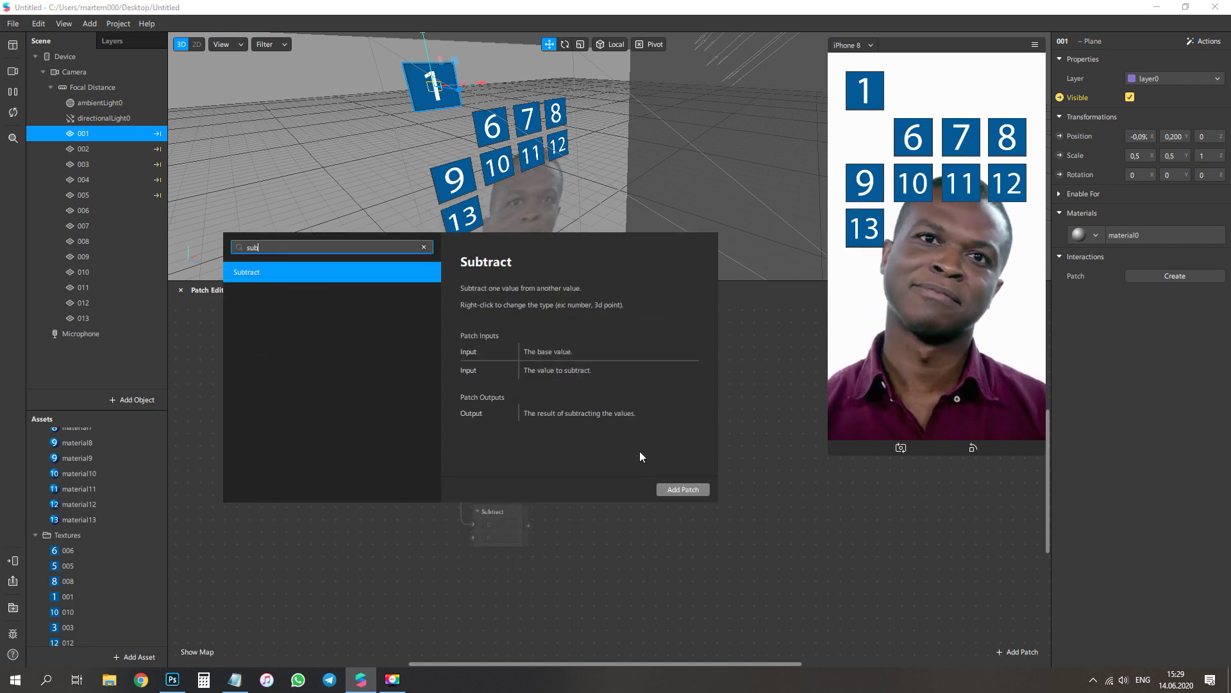
double_click(263, 274)
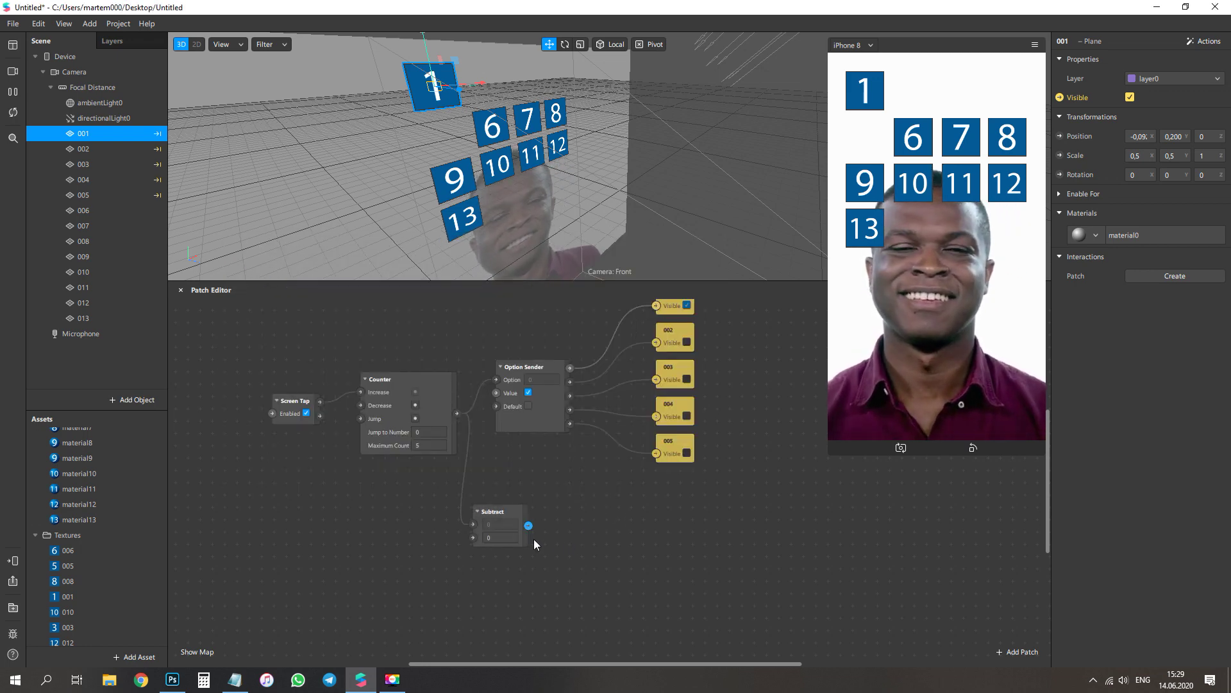
click(508, 535)
text(5)
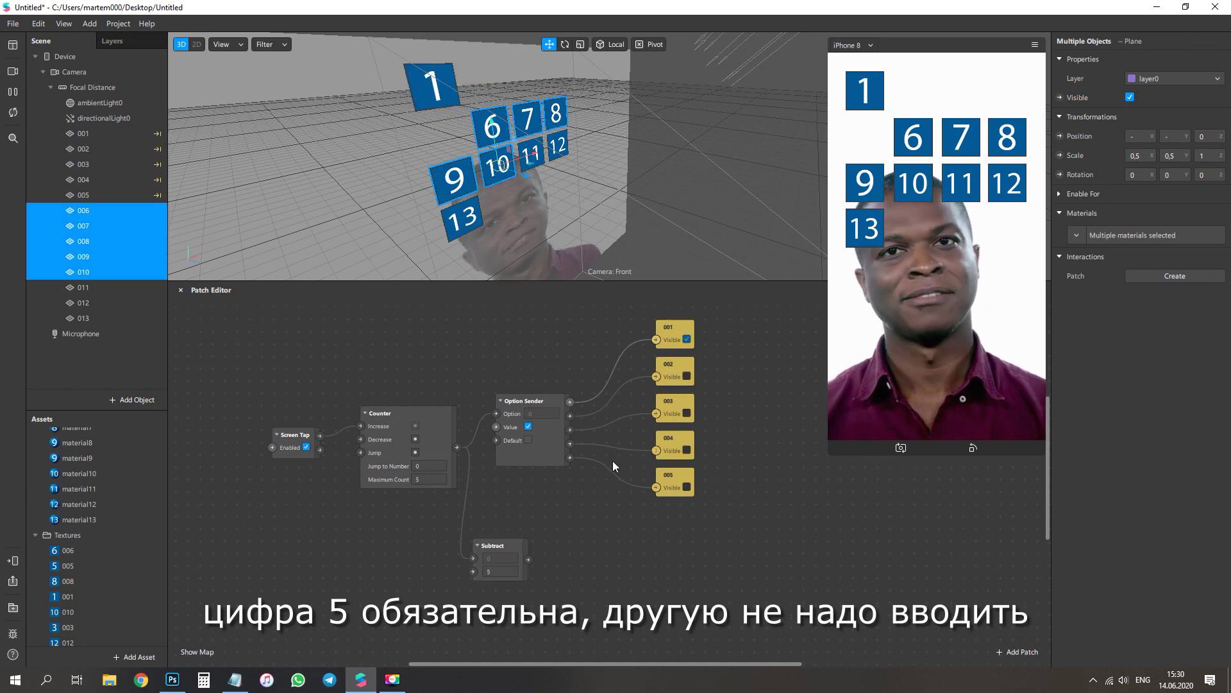
click(539, 448)
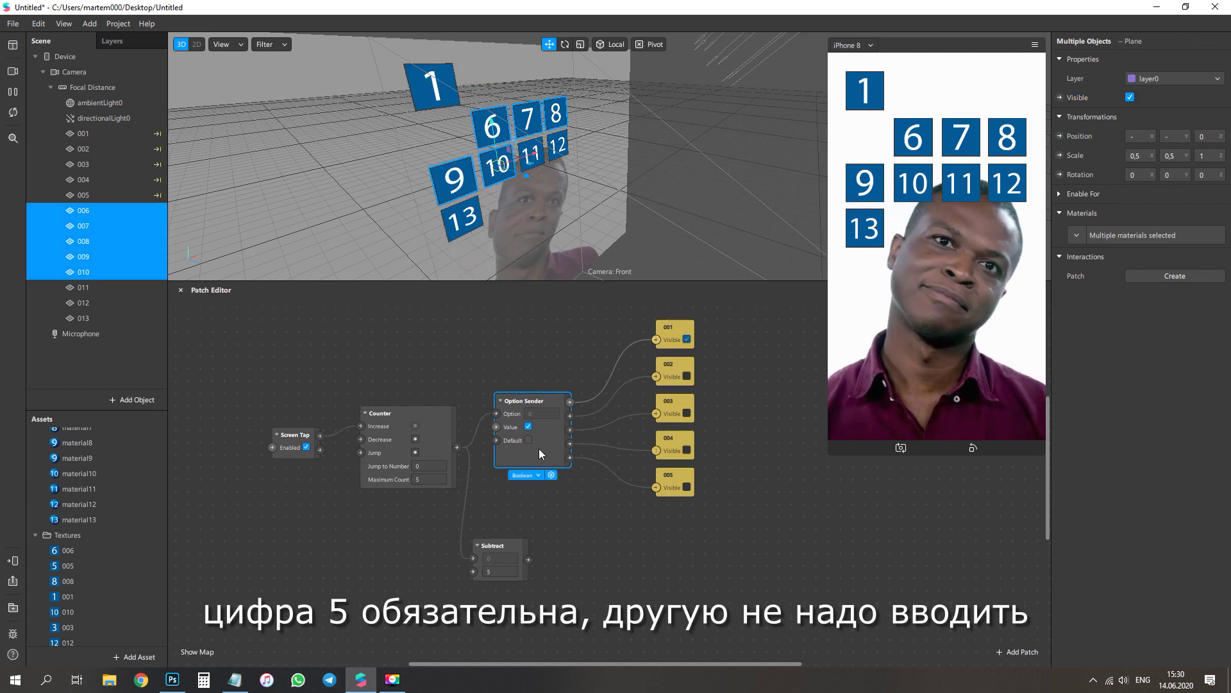
Step: Duplicate the Option Sender beside Subtract and feed Subtract's output into its Option input
key(ctrl+c)
key(ctrl+v)
drag(568, 466, 623, 597)
drag(529, 559, 569, 559)
scroll(561, 499, down, 2)
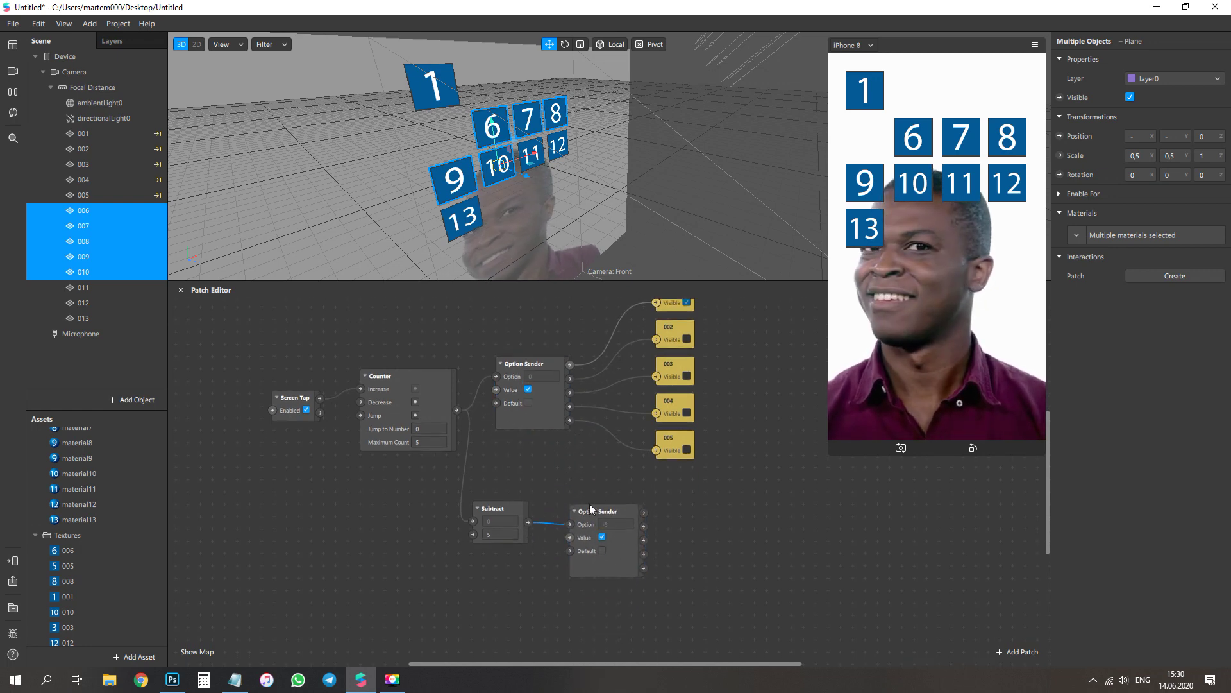
scroll(811, 416, up, 1)
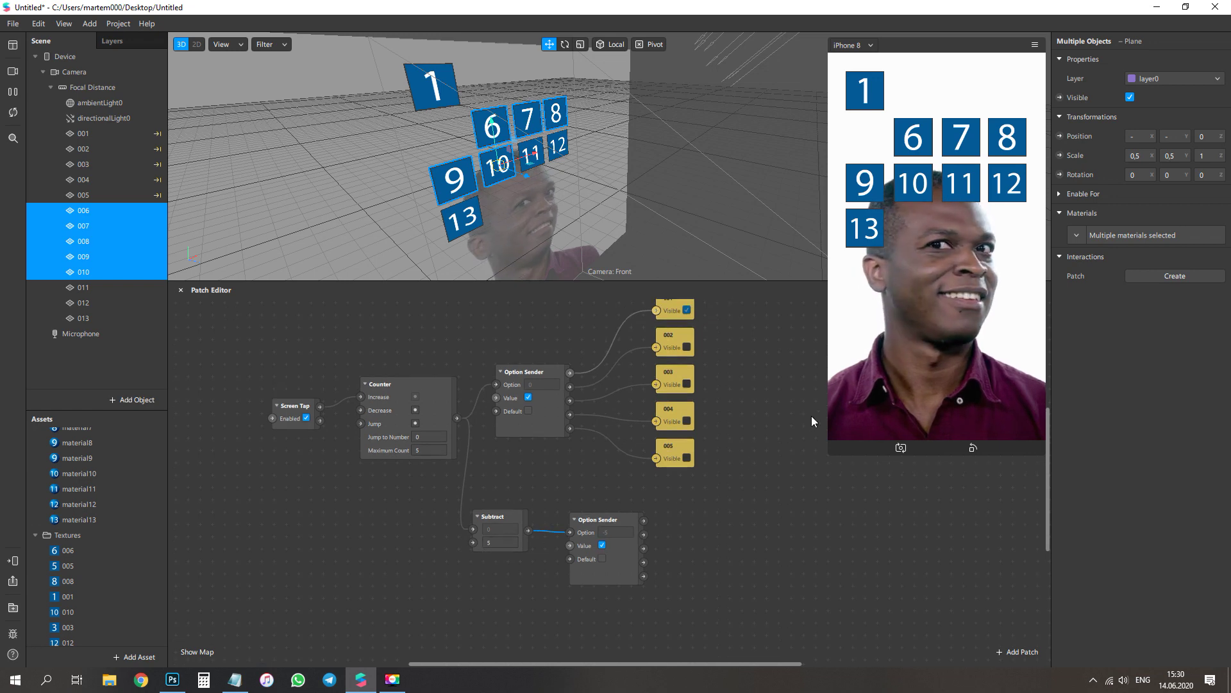
Step: Create Visible patches for planes 006–010 and wire them to the second Option Sender's five outputs
click(98, 213)
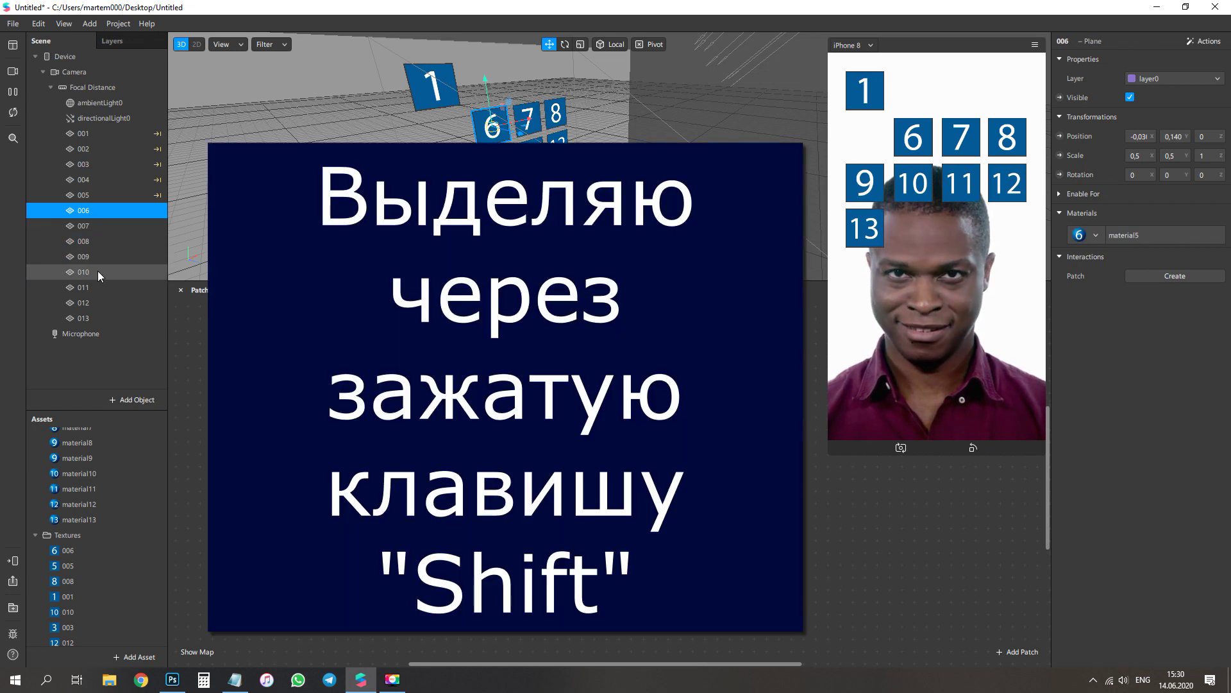
shift+click(96, 272)
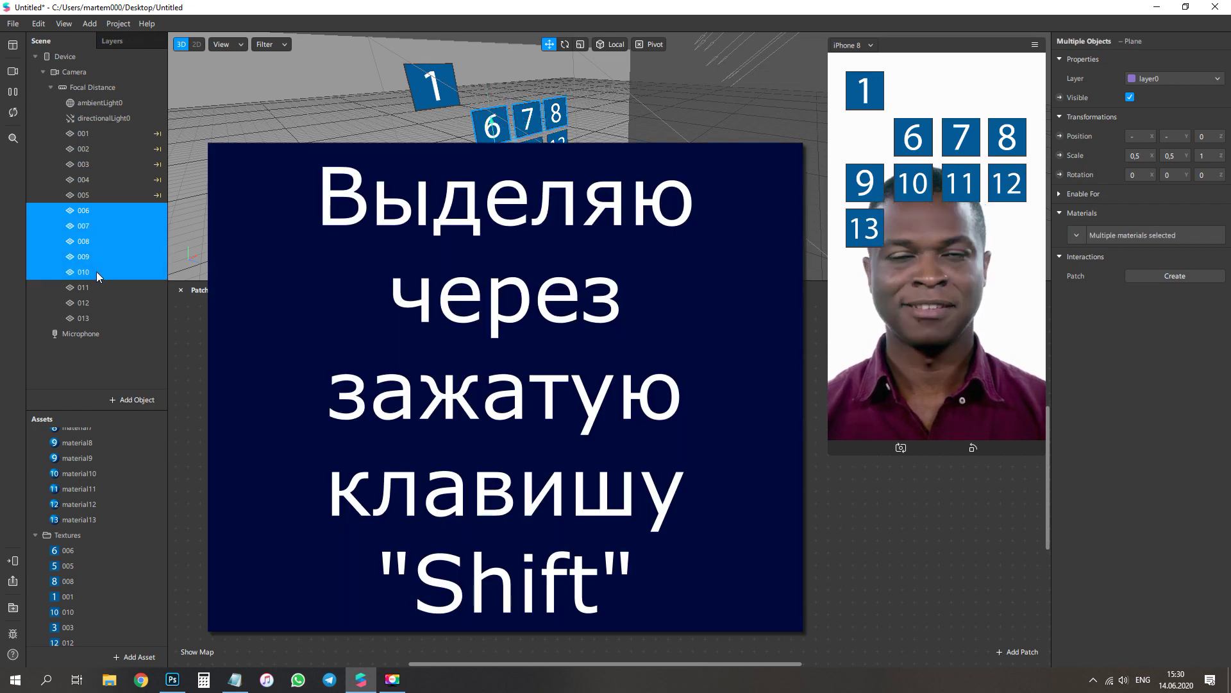
click(1060, 98)
drag(630, 494, 749, 549)
drag(630, 493, 749, 513)
drag(643, 525, 730, 487)
drag(643, 552, 730, 524)
drag(643, 566, 730, 561)
drag(643, 581, 730, 598)
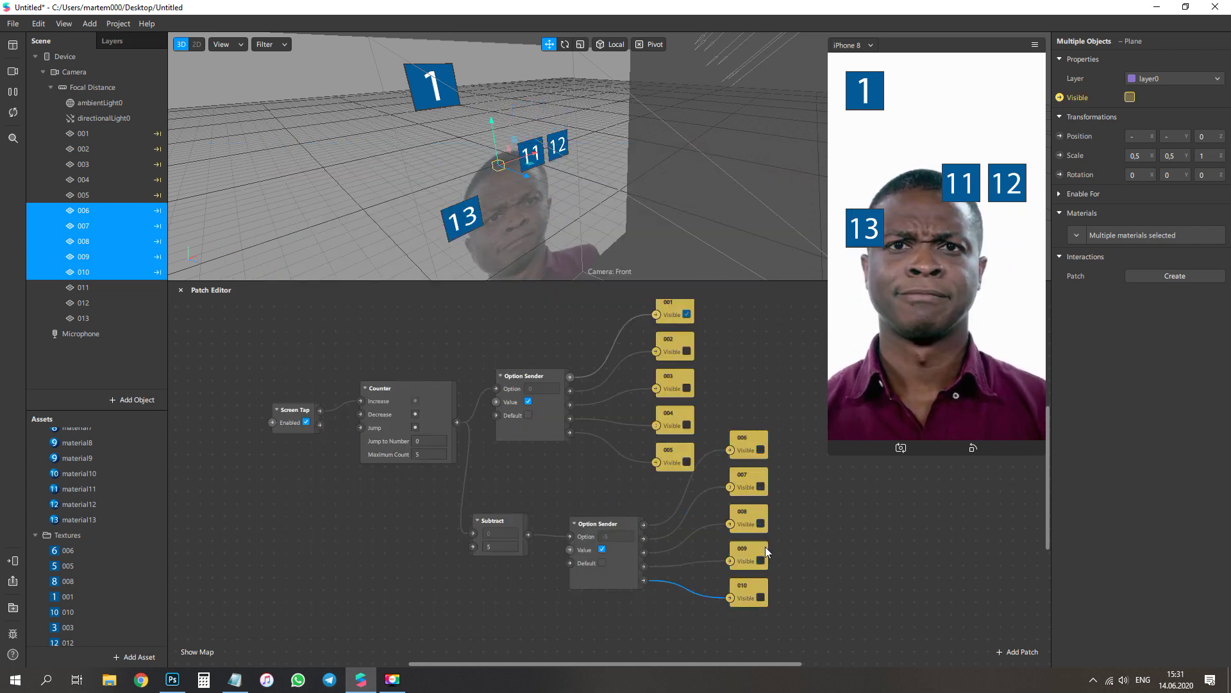
Step: Tap the preview five times to test the count wrapping back to tile 1
click(959, 355)
click(959, 356)
click(960, 358)
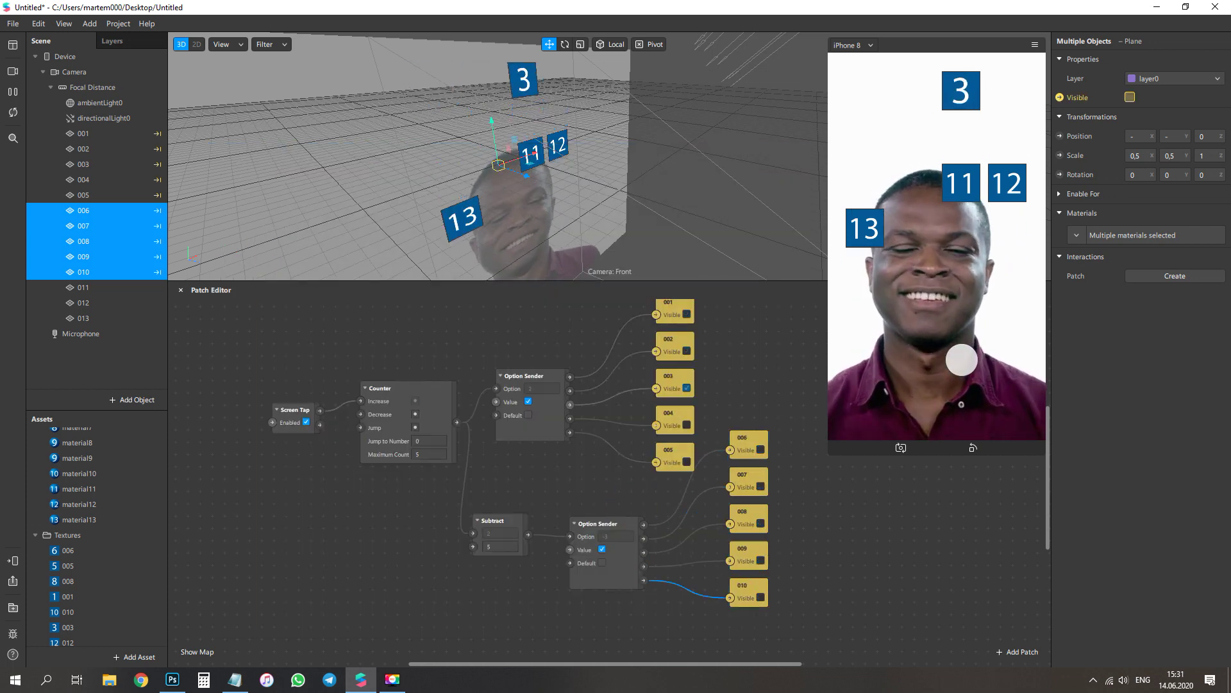
click(961, 359)
click(960, 361)
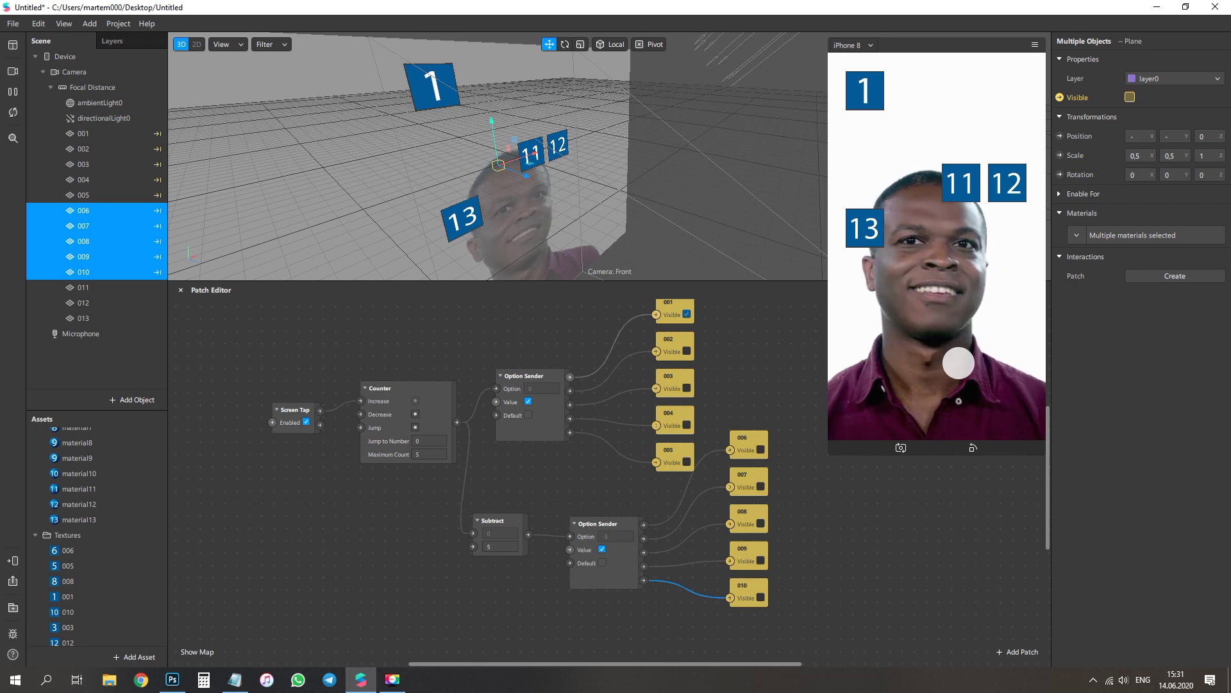
Step: Set the Counter's Maximum Count to 10
click(417, 454)
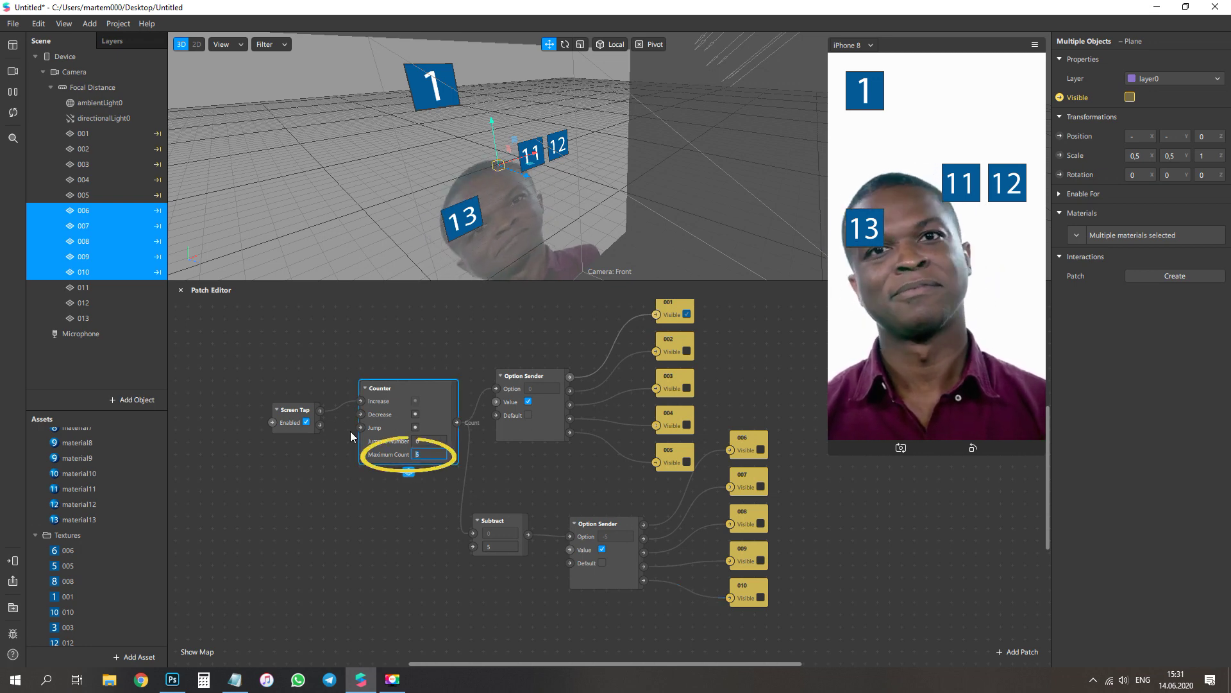
text(10)
key(Return)
Step: Tap the preview to test the ten tiles, then select Subtract and the lower Option Sender together
click(962, 319)
click(973, 385)
click(975, 393)
click(970, 385)
click(971, 385)
click(970, 385)
click(956, 370)
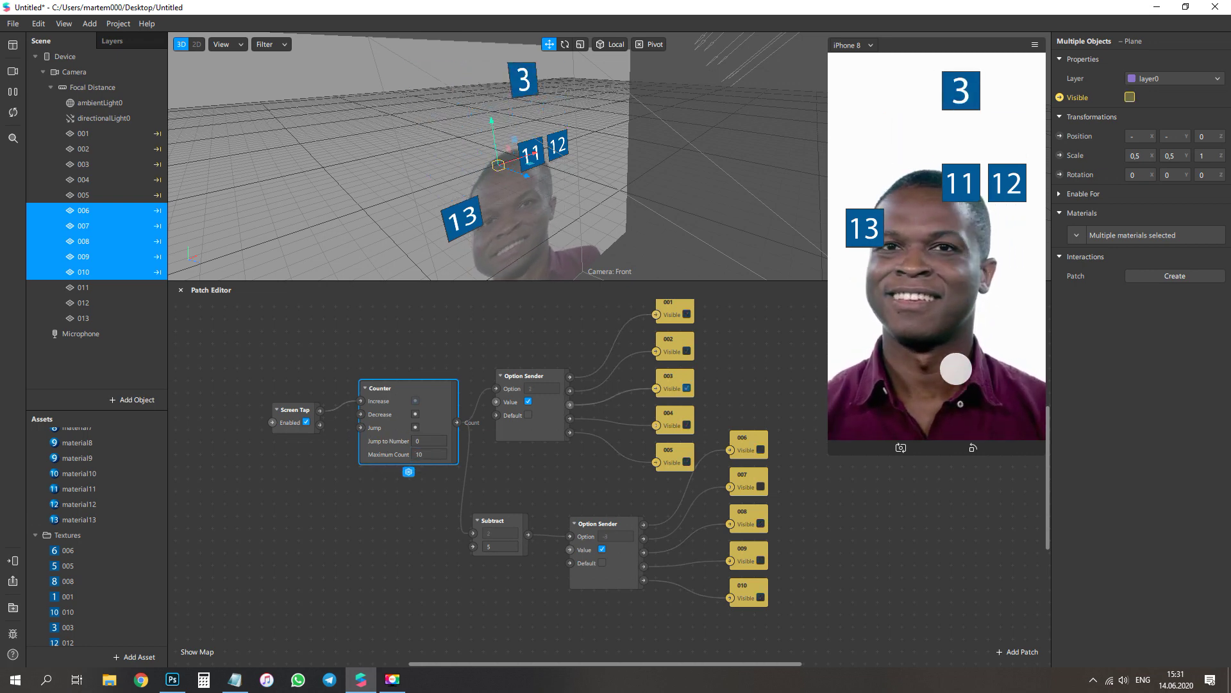
scroll(937, 367, down, 1)
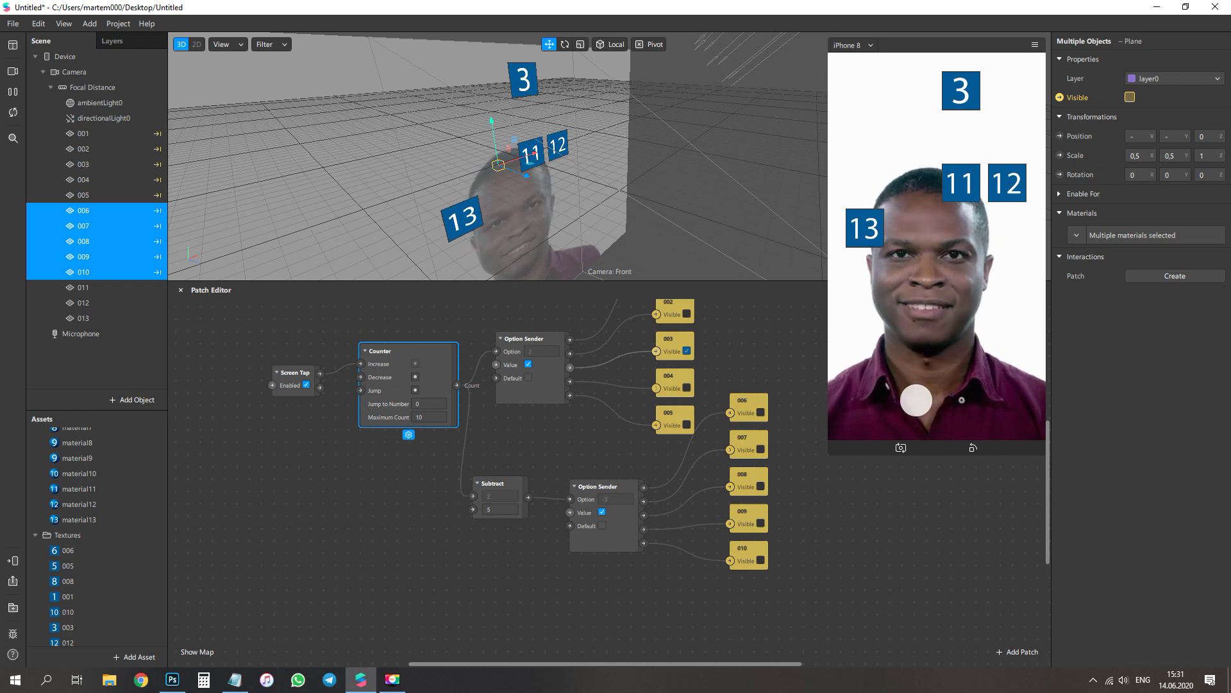
scroll(668, 387, down, 1)
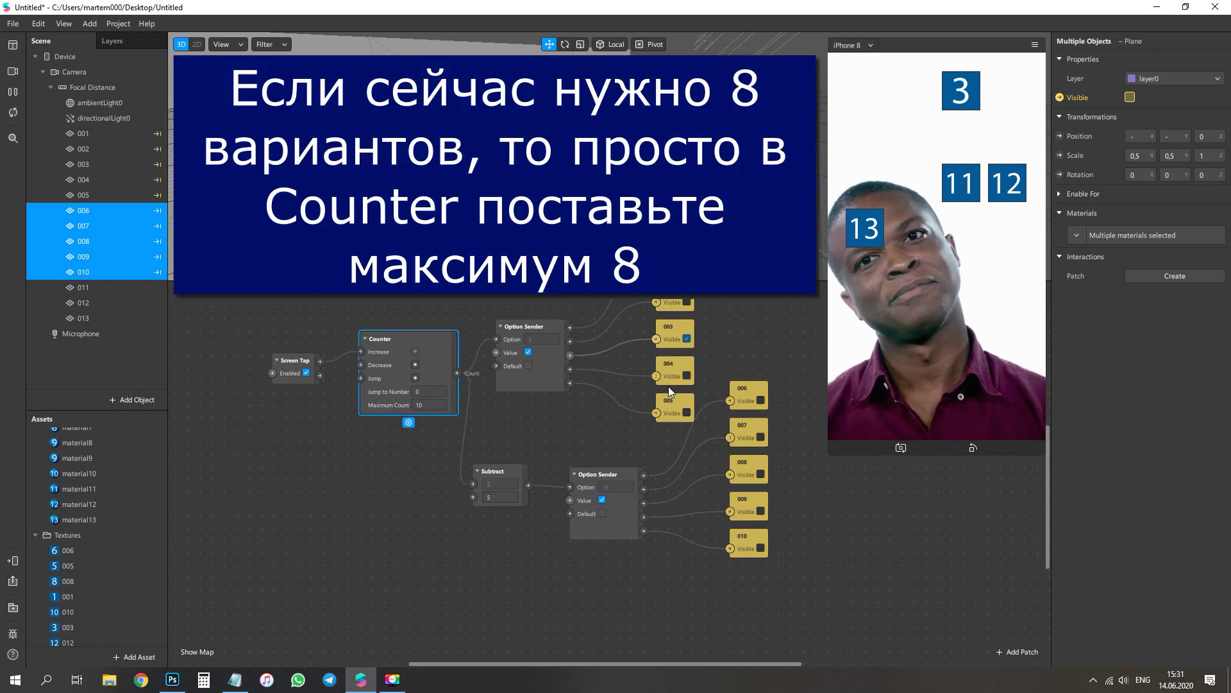
drag(502, 441, 614, 563)
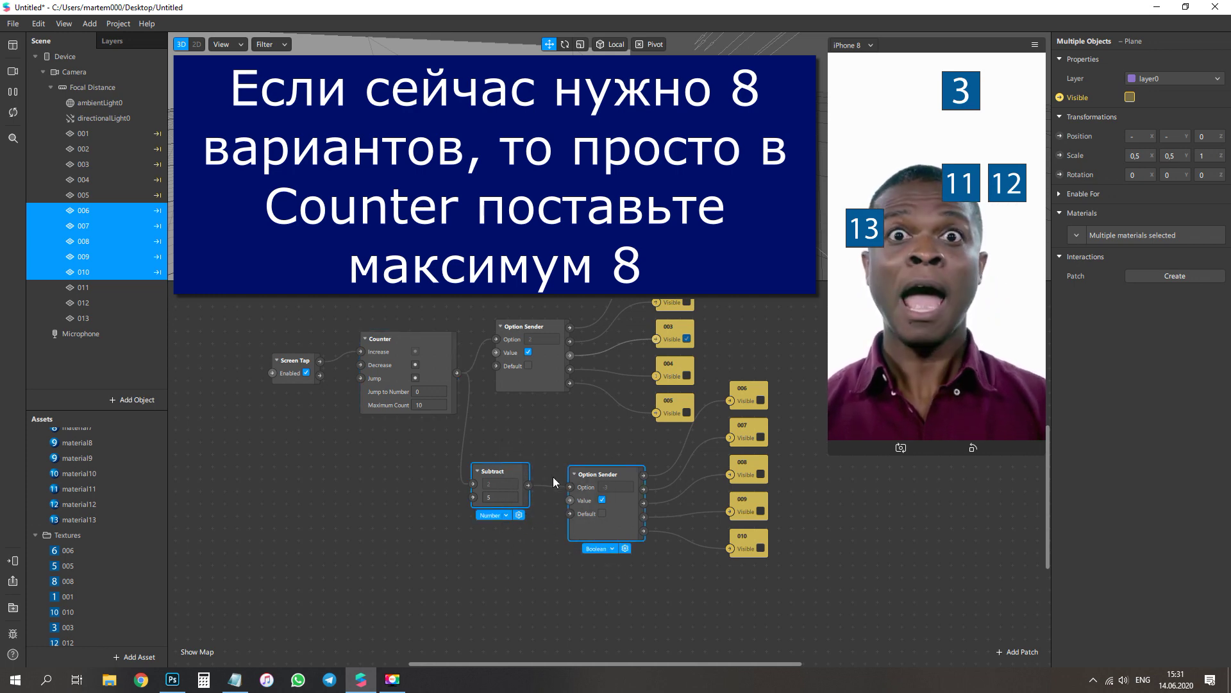
Step: Duplicate the Subtract–Option Sender pair and place the copy below the originals
key(ctrl+c)
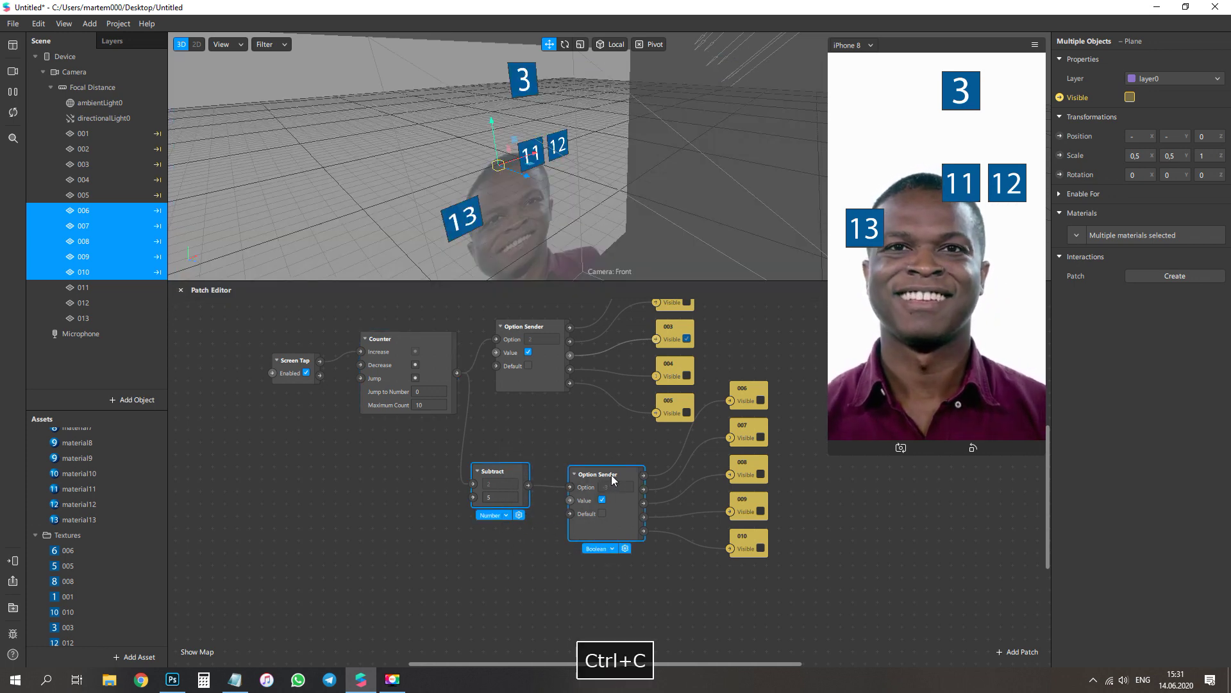
key(ctrl+v)
drag(609, 513, 573, 576)
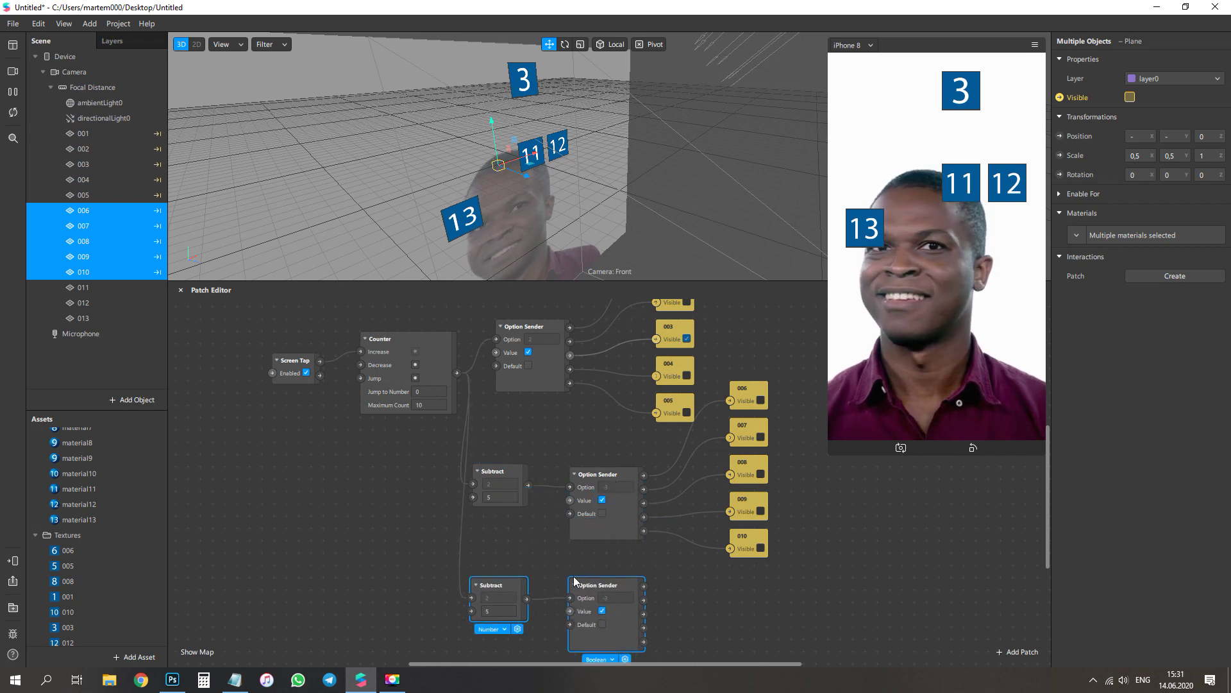
scroll(552, 549, down, 1)
scroll(539, 534, down, 1)
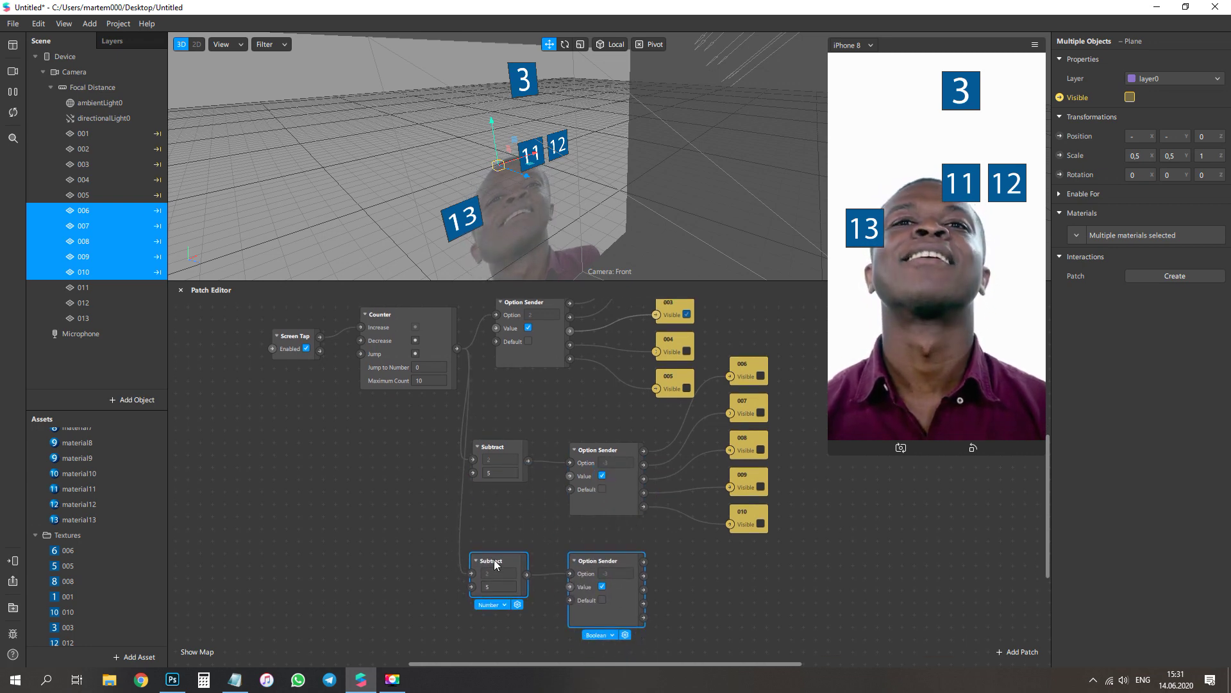
Step: Make the new Subtract subtract 10 and confirm the Counter's Maximum Count of 13
click(499, 587)
text(10)
key(Return)
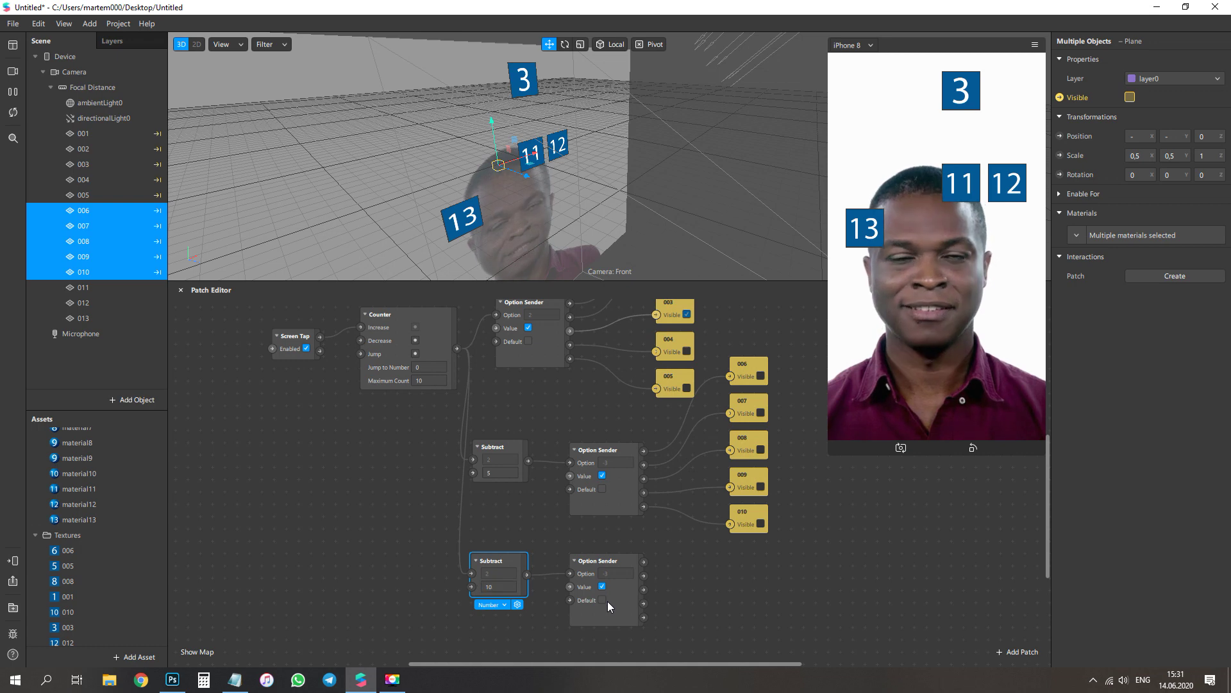
scroll(386, 377, up, 1)
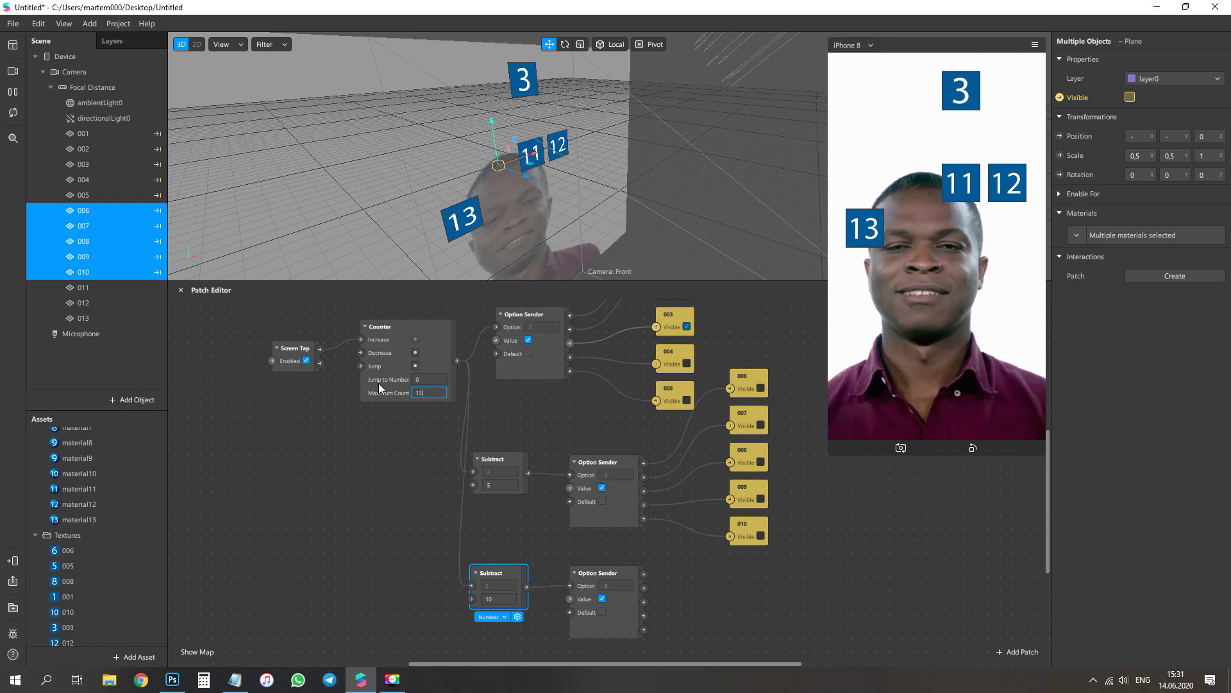
key(Return)
Step: Create Visible patches for planes 011, 012 and 013 from the Inspector
click(103, 287)
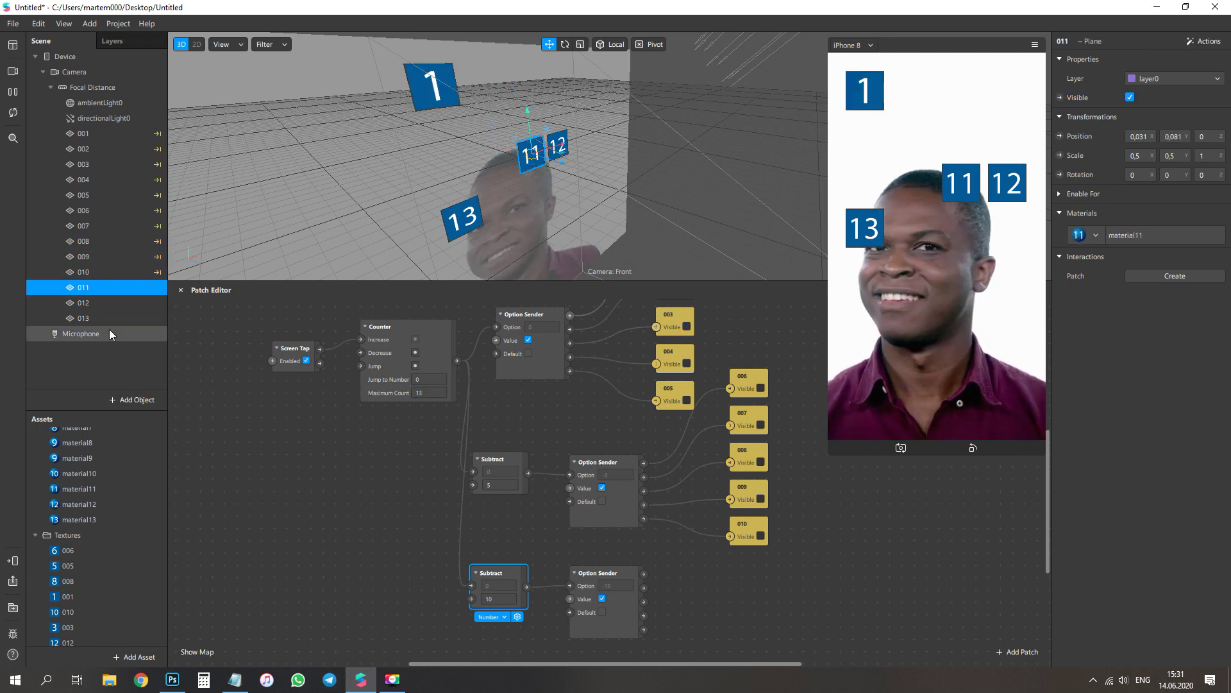
shift+click(109, 319)
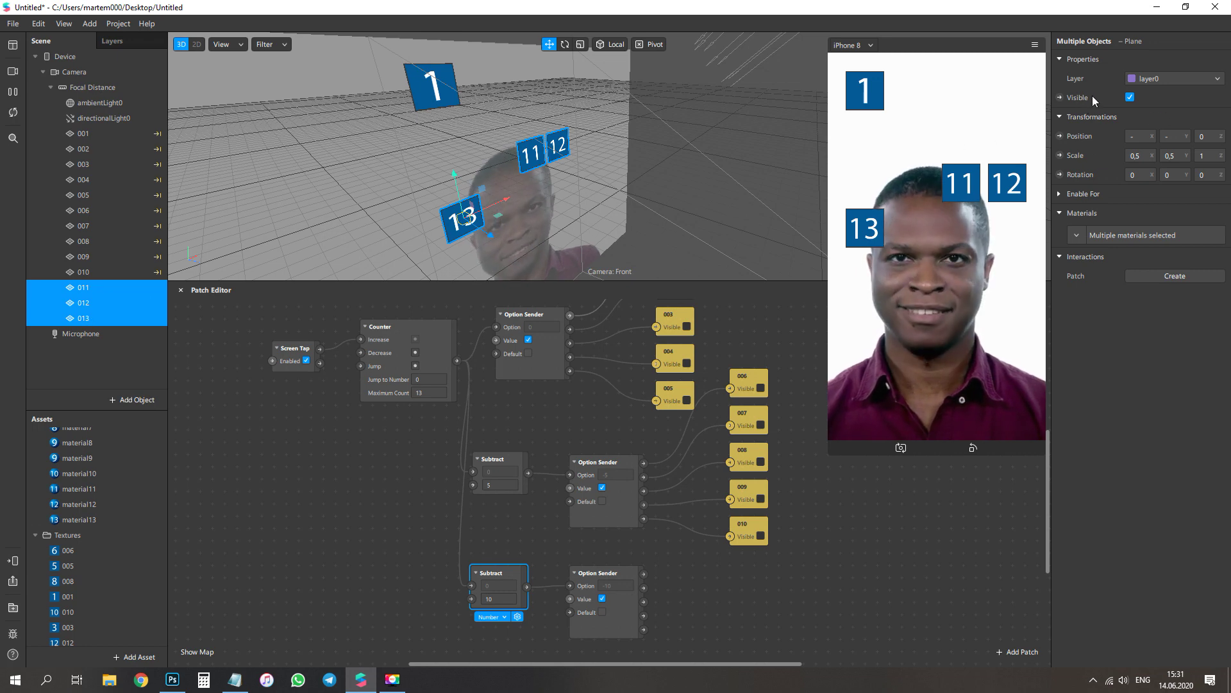
click(1062, 98)
Step: Stack patches 011–013 below 010 and wire them to the third Option Sender's three outputs
drag(643, 493, 752, 563)
scroll(807, 522, down, 2)
drag(800, 512, 735, 643)
drag(627, 445, 742, 550)
drag(644, 525, 719, 549)
drag(644, 540, 719, 586)
drag(644, 553, 718, 623)
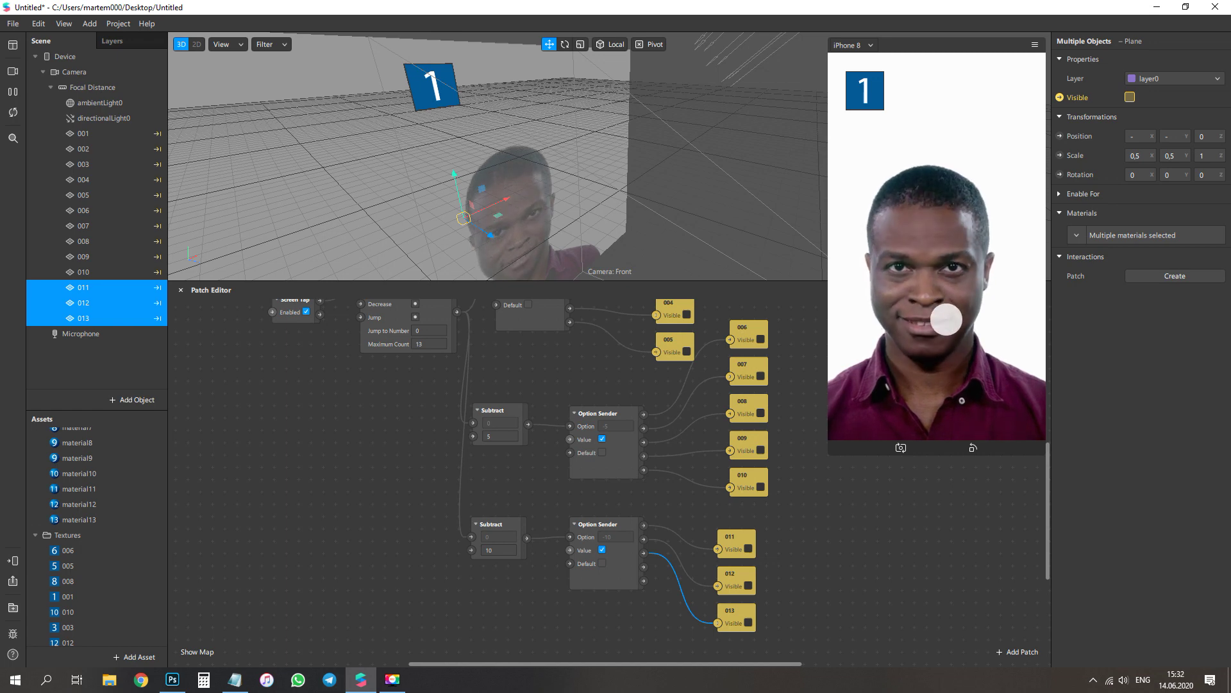
Step: Tap the simulator preview six times to advance through the first number tiles
scroll(733, 445, up, 4)
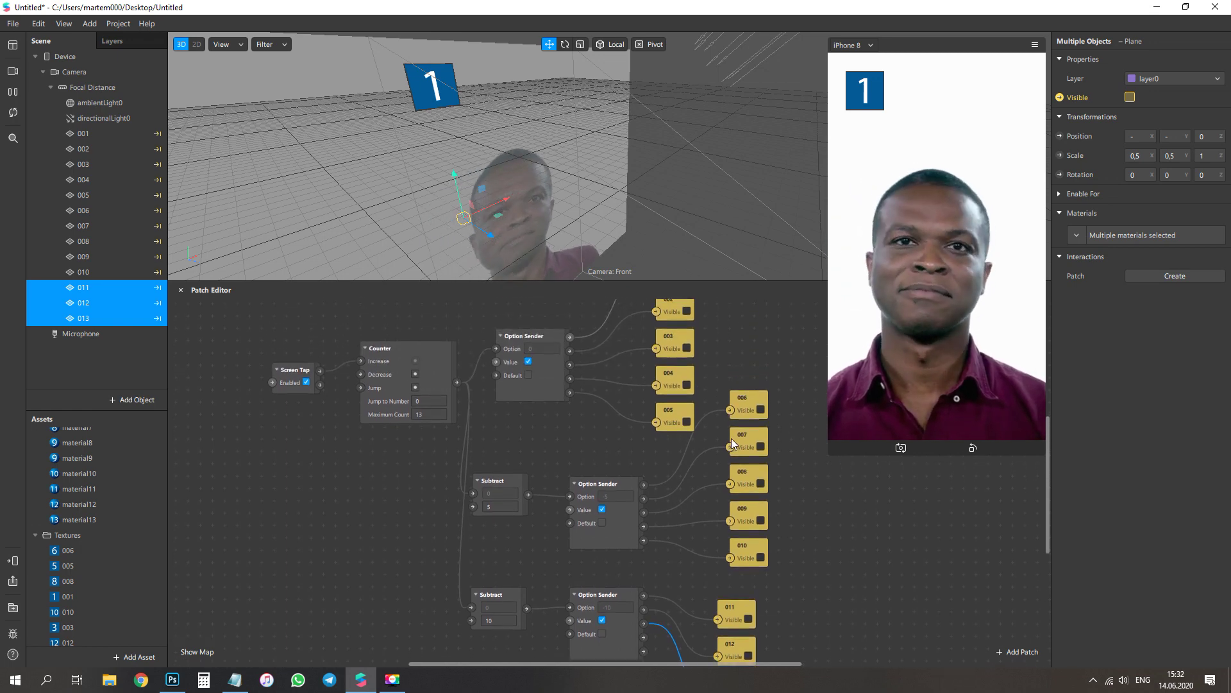
scroll(730, 440, up, 1)
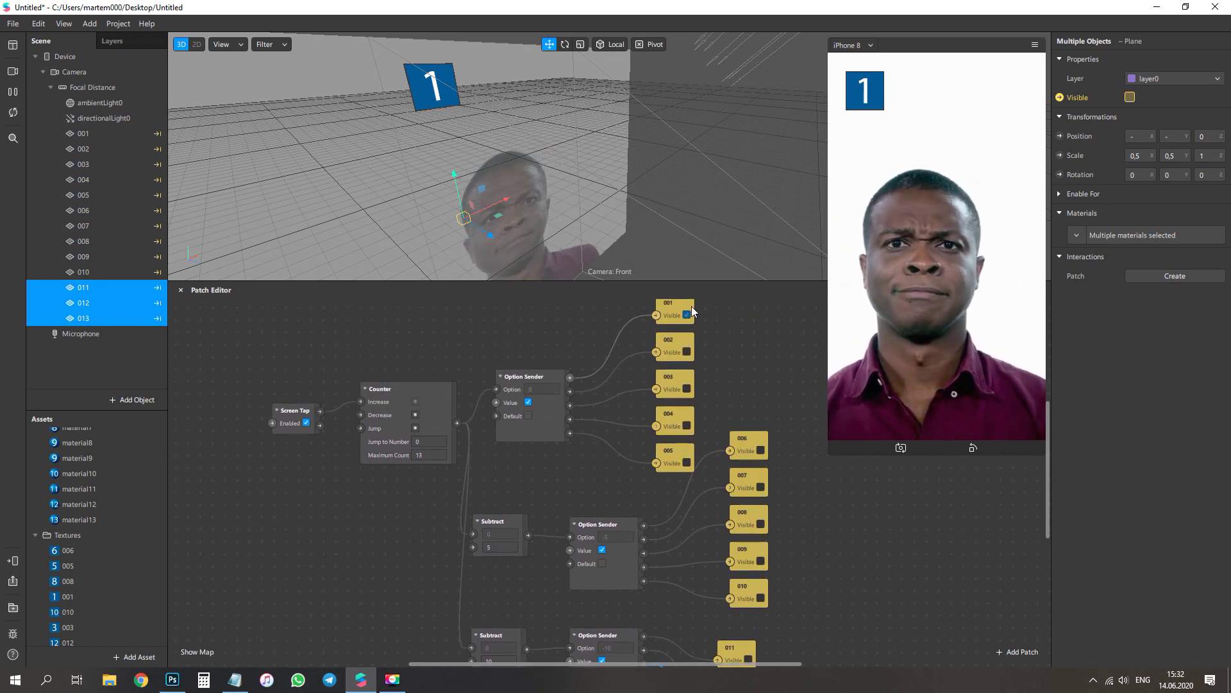
click(966, 351)
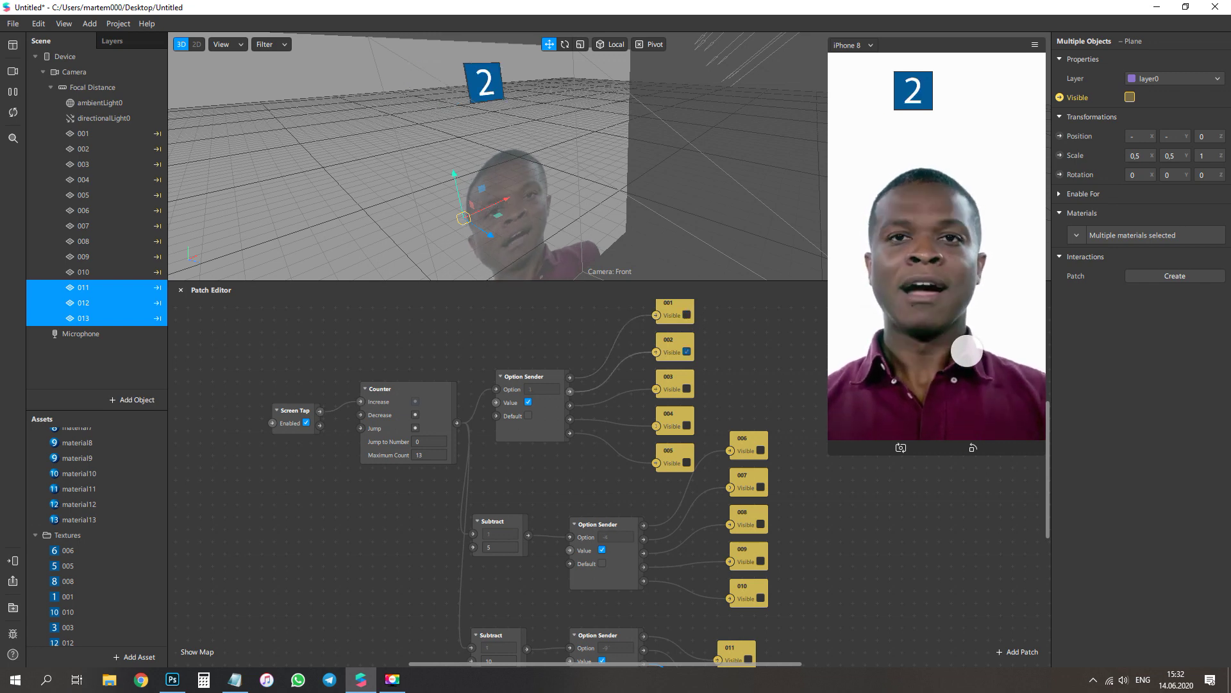
click(966, 351)
click(966, 351)
click(967, 351)
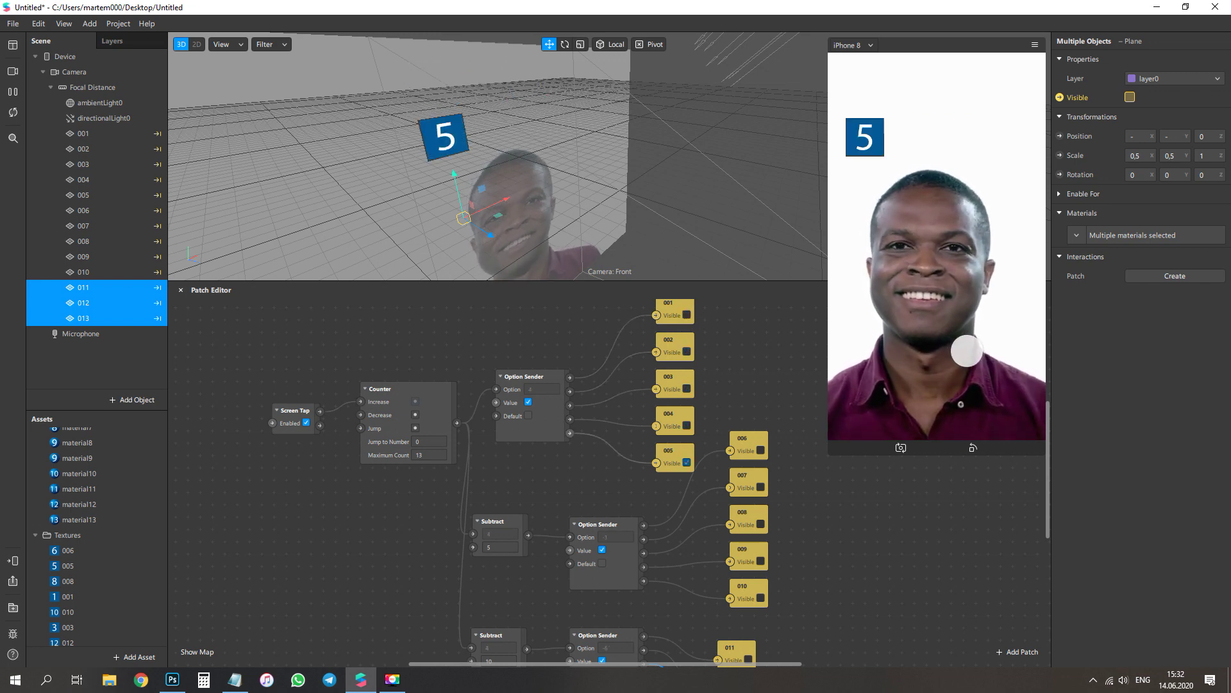
click(967, 351)
click(967, 350)
click(966, 351)
click(967, 351)
Step: Keep tapping past tile 13 so the count wraps back to 1, ending on tile 6
scroll(820, 502, down, 3)
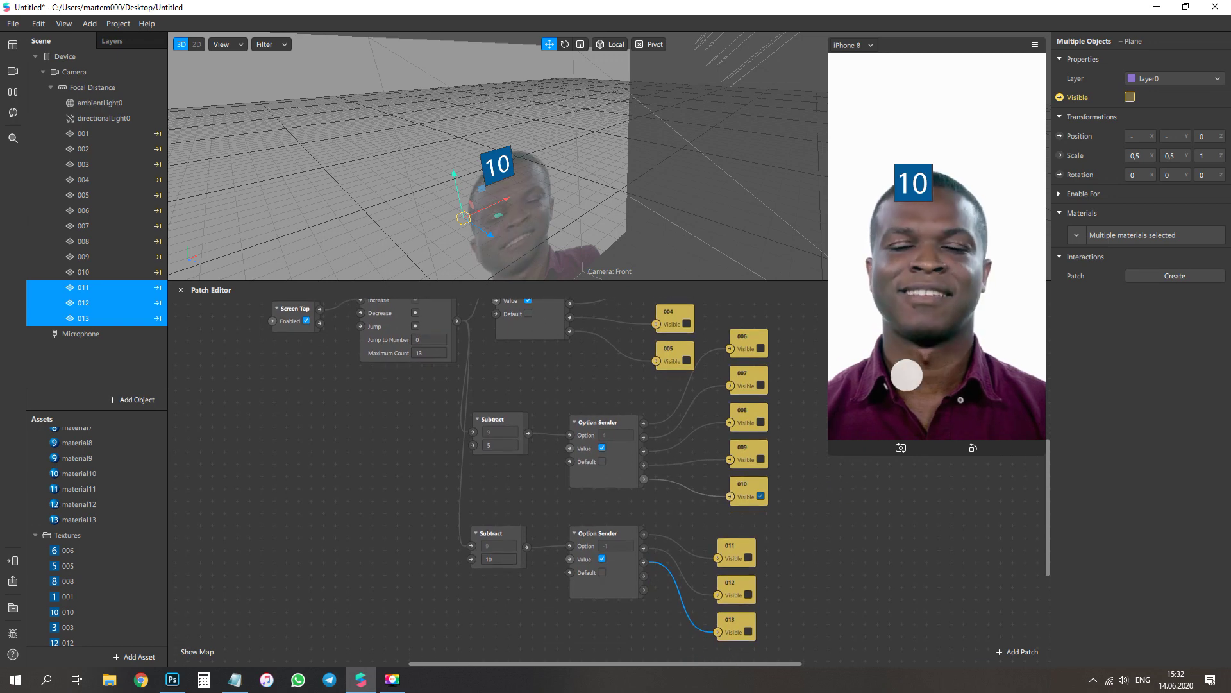
click(939, 368)
click(939, 367)
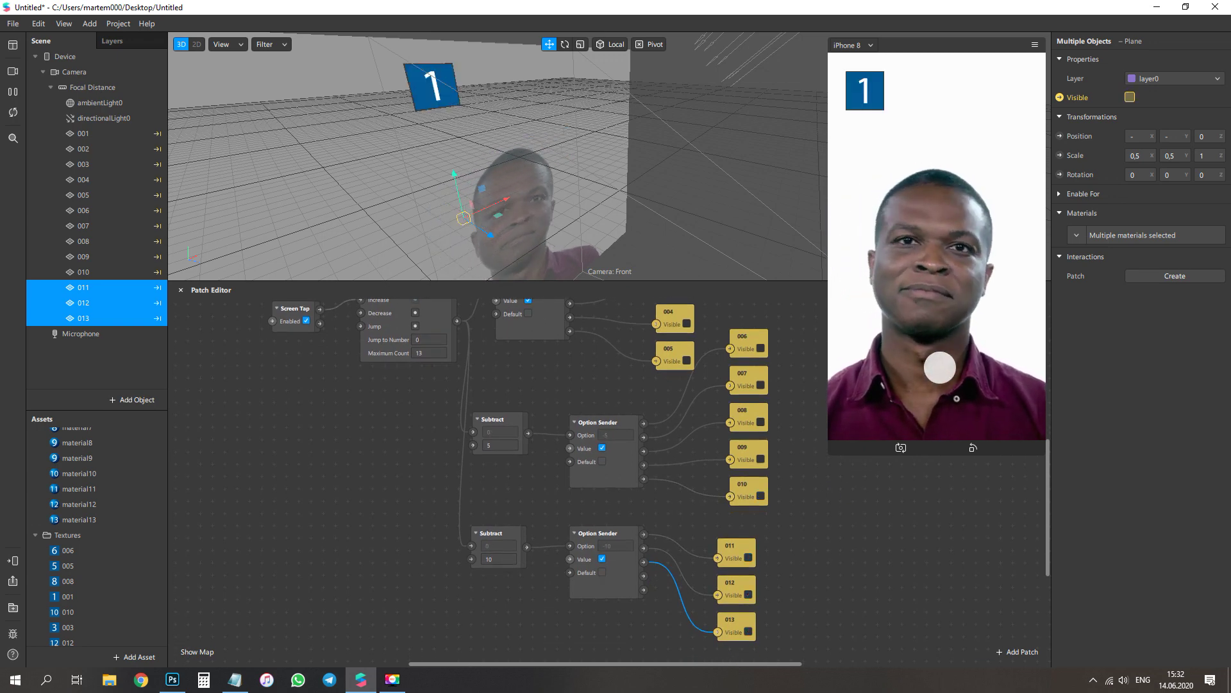
click(940, 367)
click(940, 367)
click(940, 368)
click(939, 368)
click(940, 367)
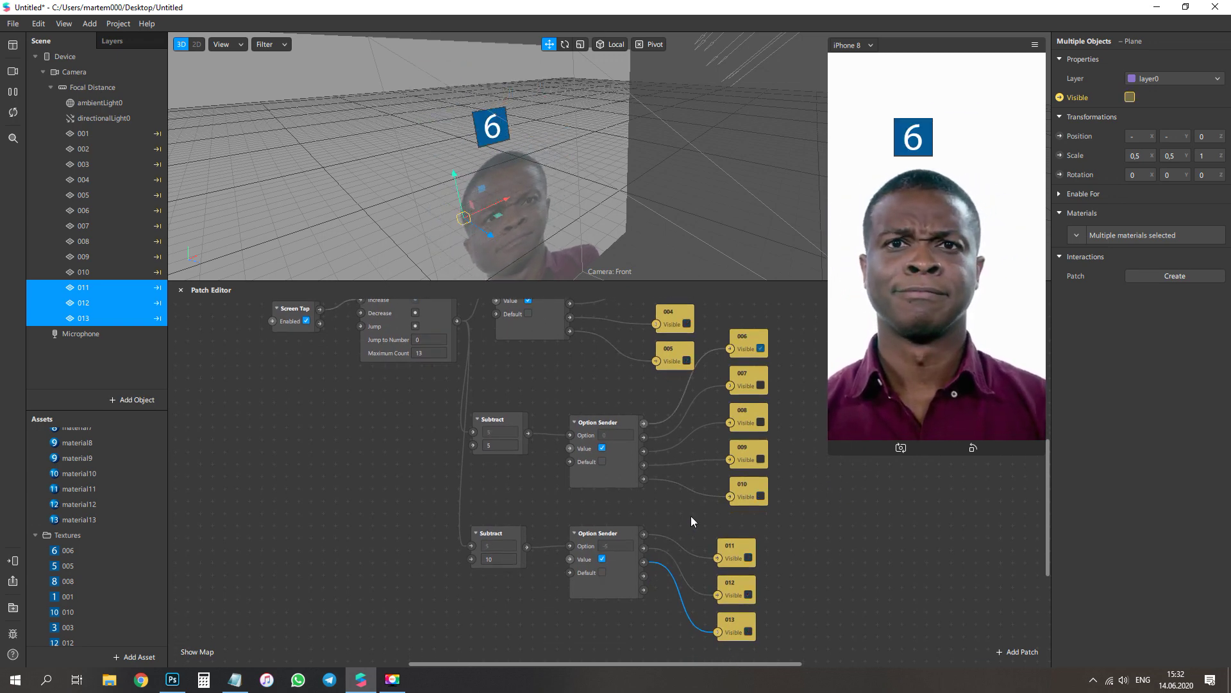
scroll(689, 510, up, 4)
scroll(651, 445, down, 3)
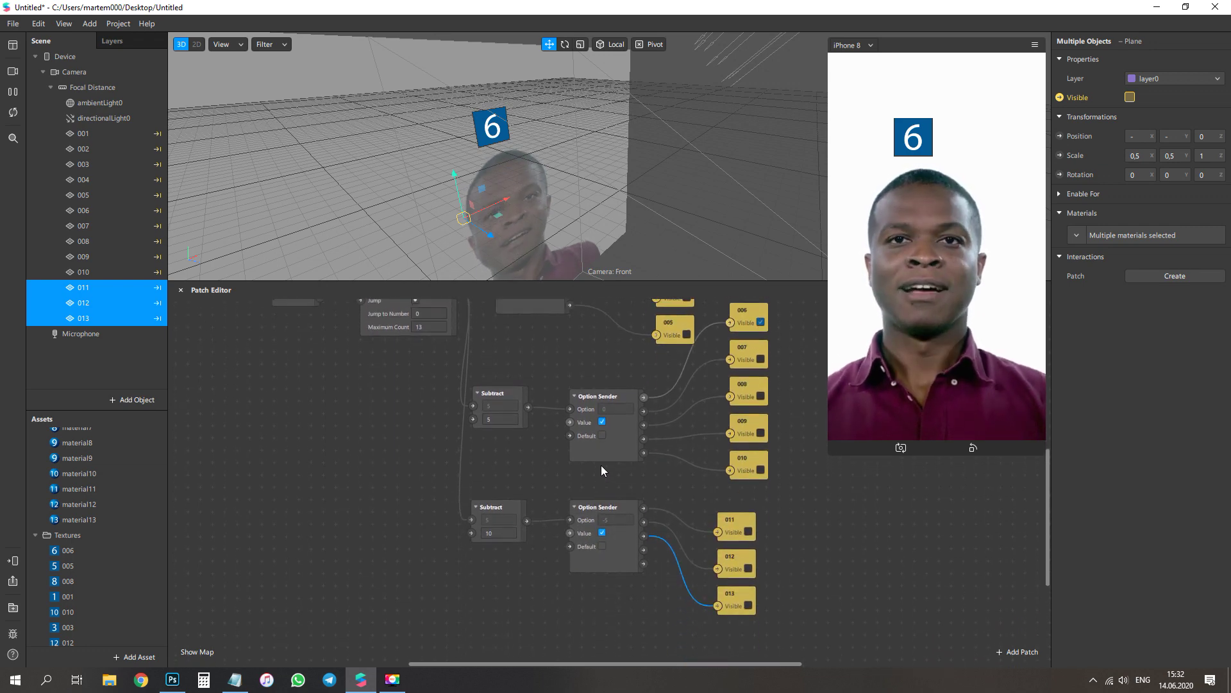
scroll(596, 469, up, 1)
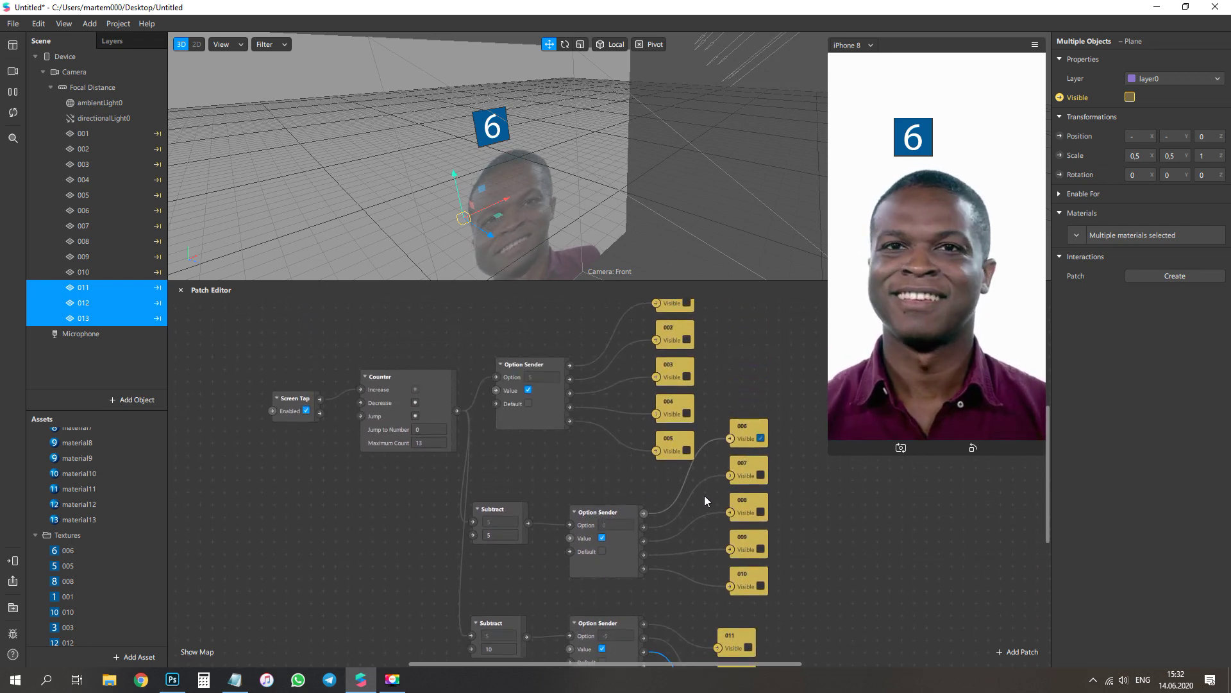
scroll(705, 496, down, 3)
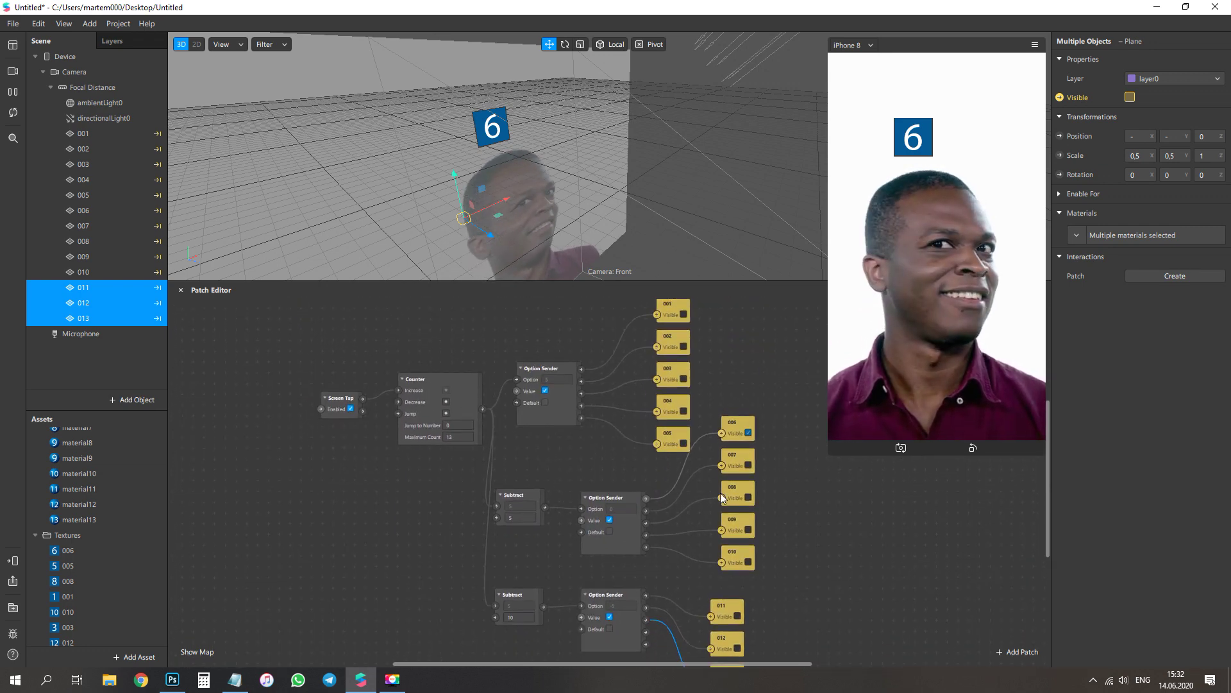